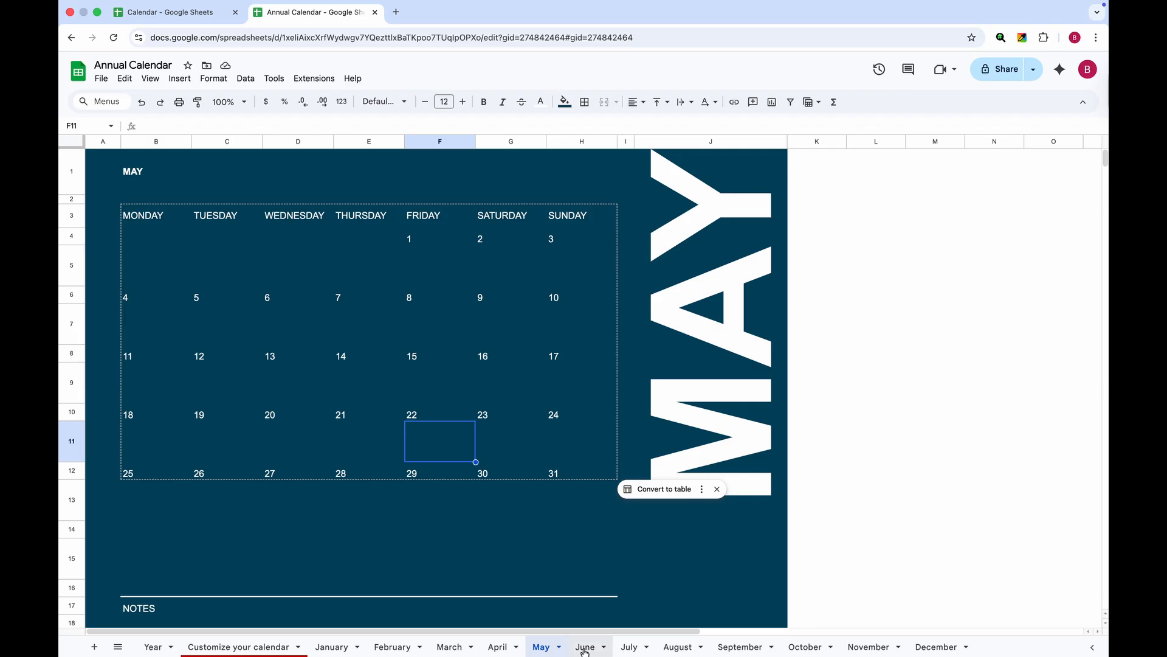
# - Look through the June, July and August sheets of the annual calendar
pyautogui.click(585, 647)
pyautogui.click(629, 646)
pyautogui.click(676, 651)
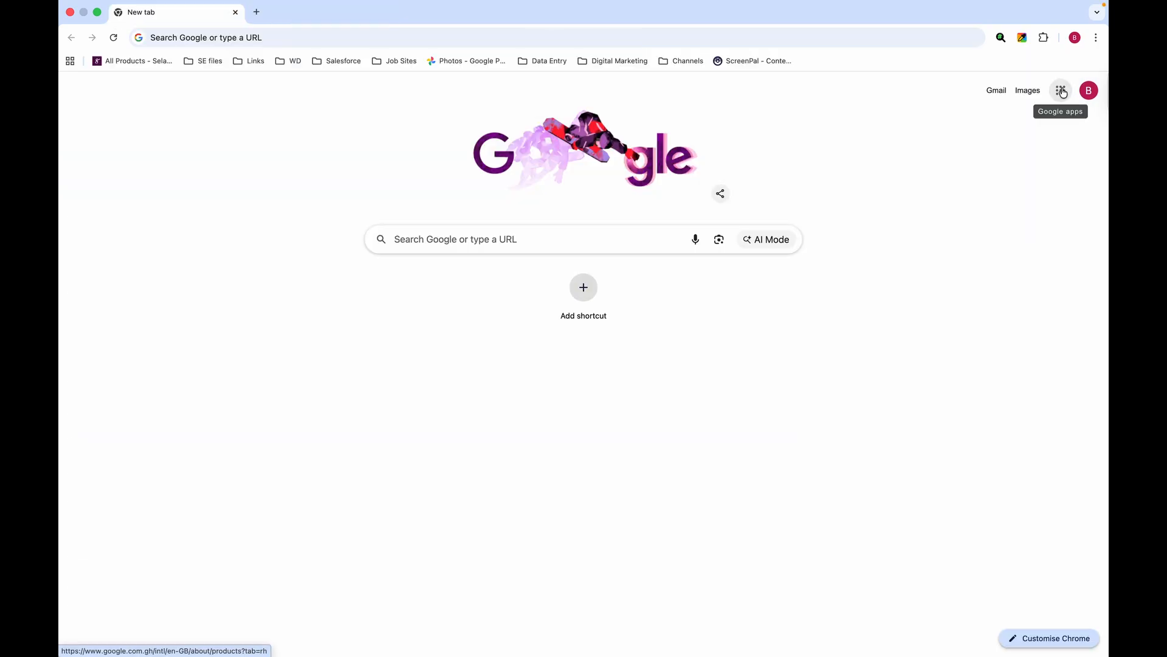
# - Open Google Sheets from the Google apps list on the new tab page
pyautogui.click(1061, 90)
pyautogui.scroll(-2, 1037, 334)
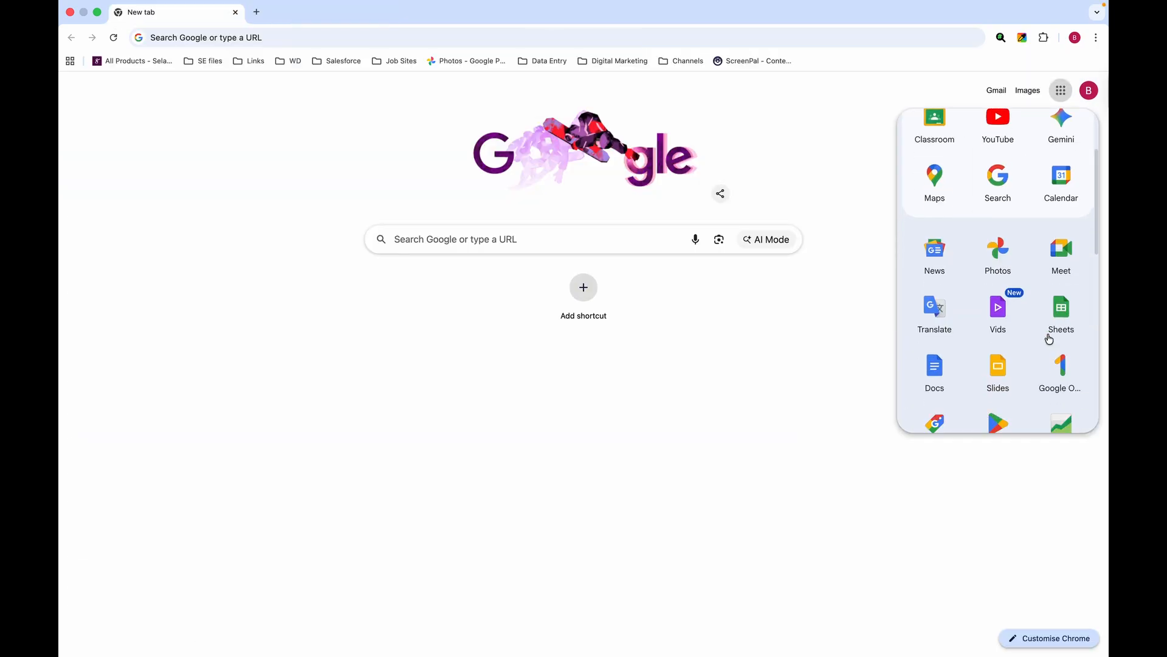
pyautogui.click(1069, 310)
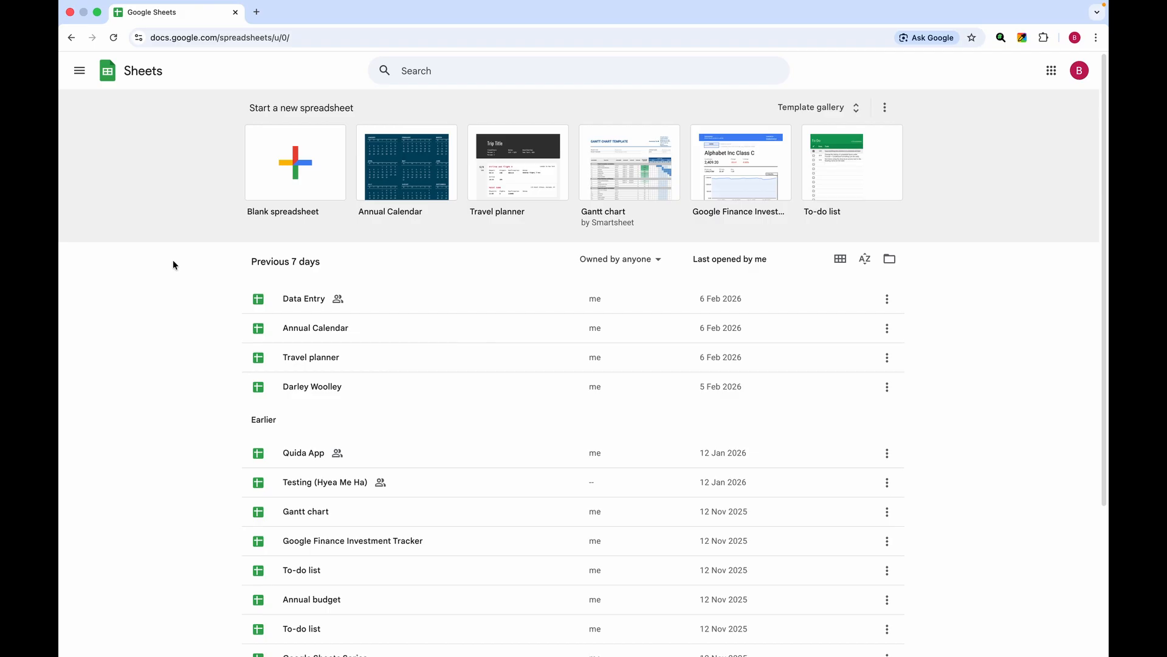
# - Browse the full template gallery and create a spreadsheet from the Annual Calendar template in the Personal section
pyautogui.click(819, 108)
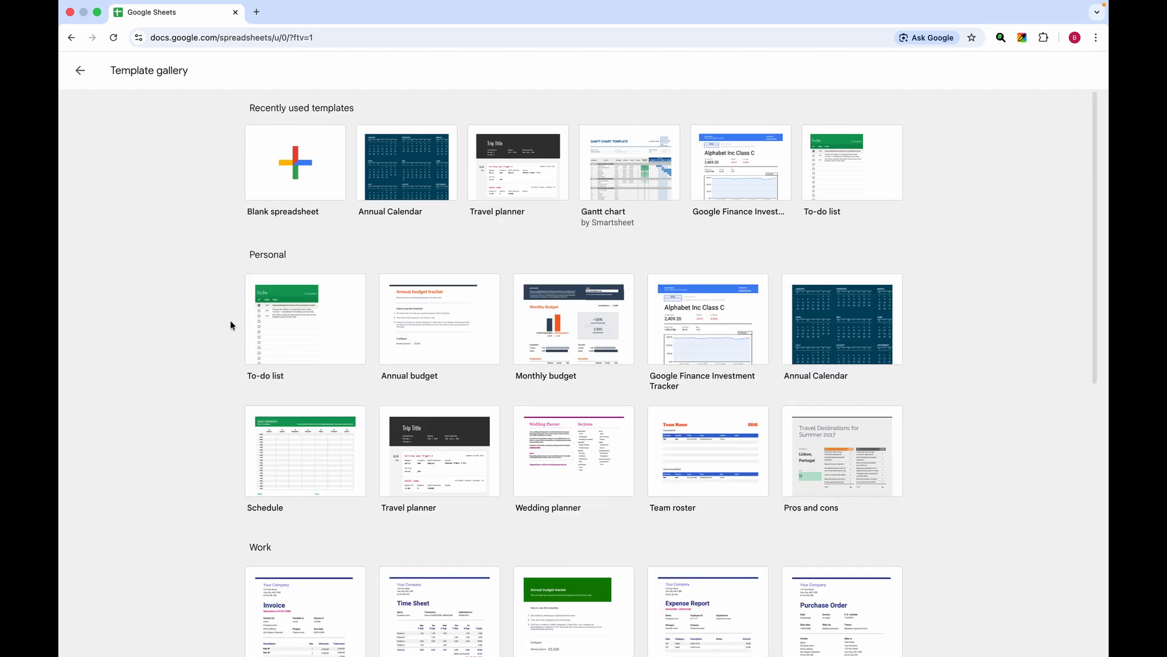
pyautogui.scroll(-2, 230, 320)
pyautogui.scroll(2, 230, 319)
pyautogui.click(821, 340)
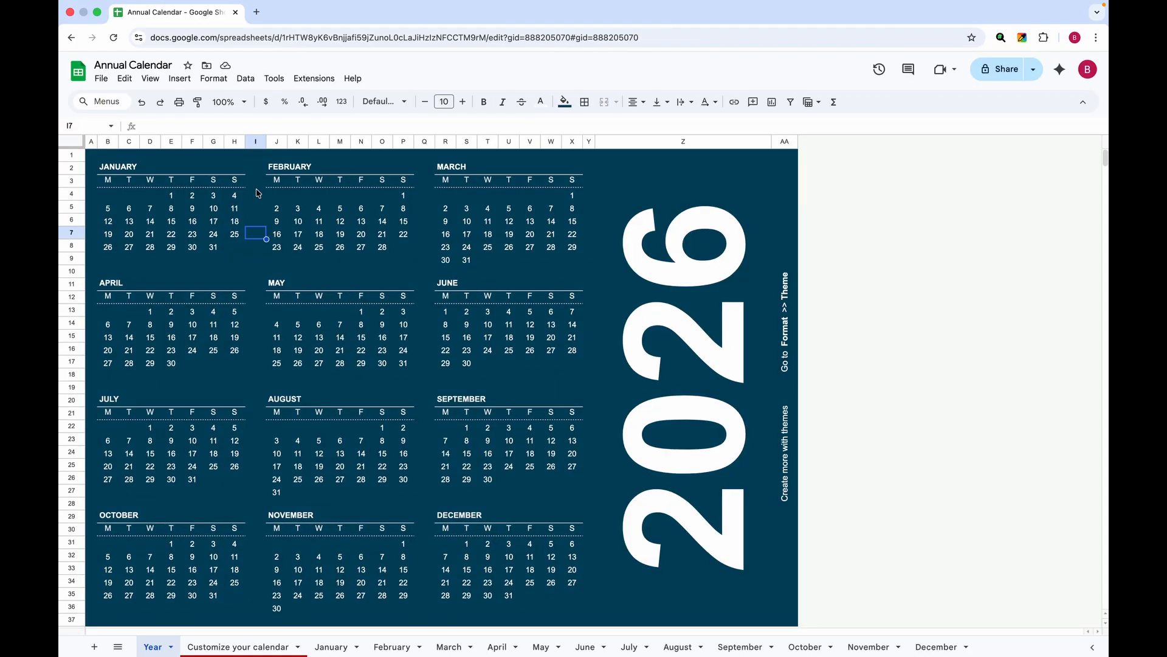
# - Make a copy of the calendar spreadsheet named "Annual Calendar" in the Virtual Assistant folder
pyautogui.click(101, 79)
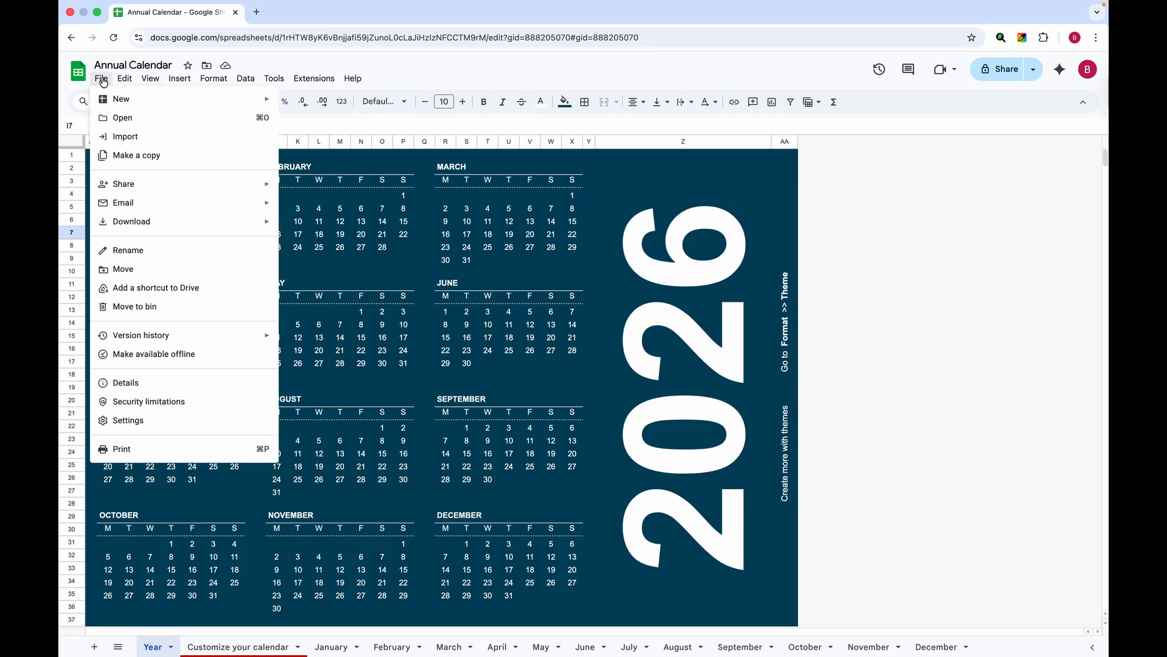
pyautogui.click(150, 163)
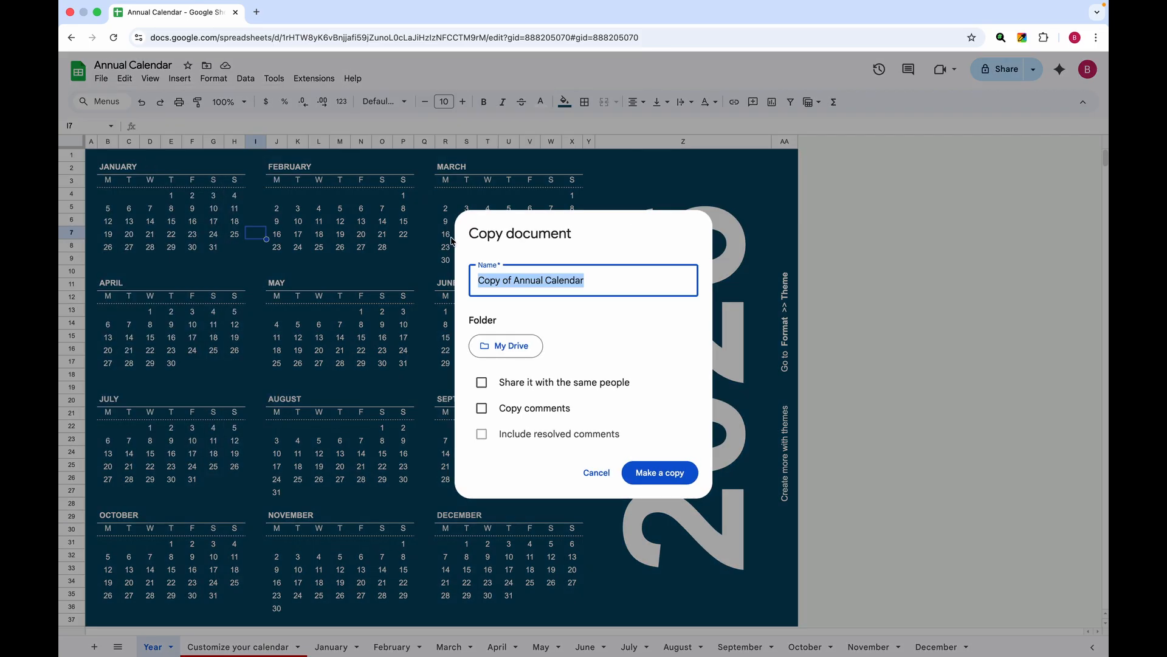
pyautogui.click(513, 281)
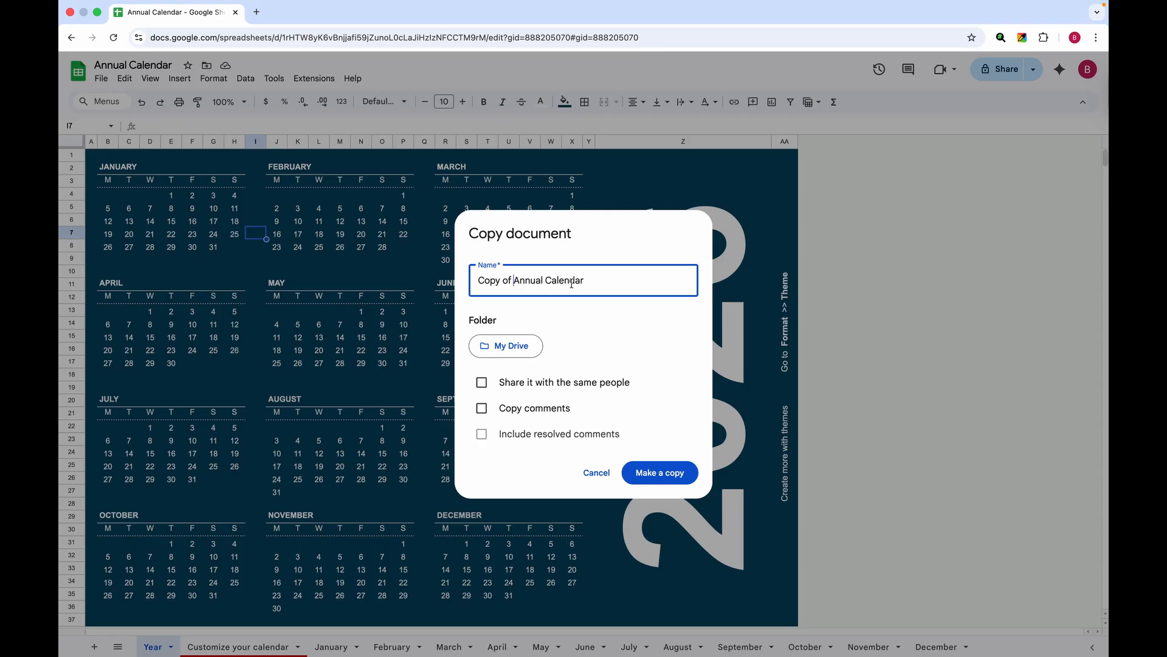
pyautogui.click(511, 348)
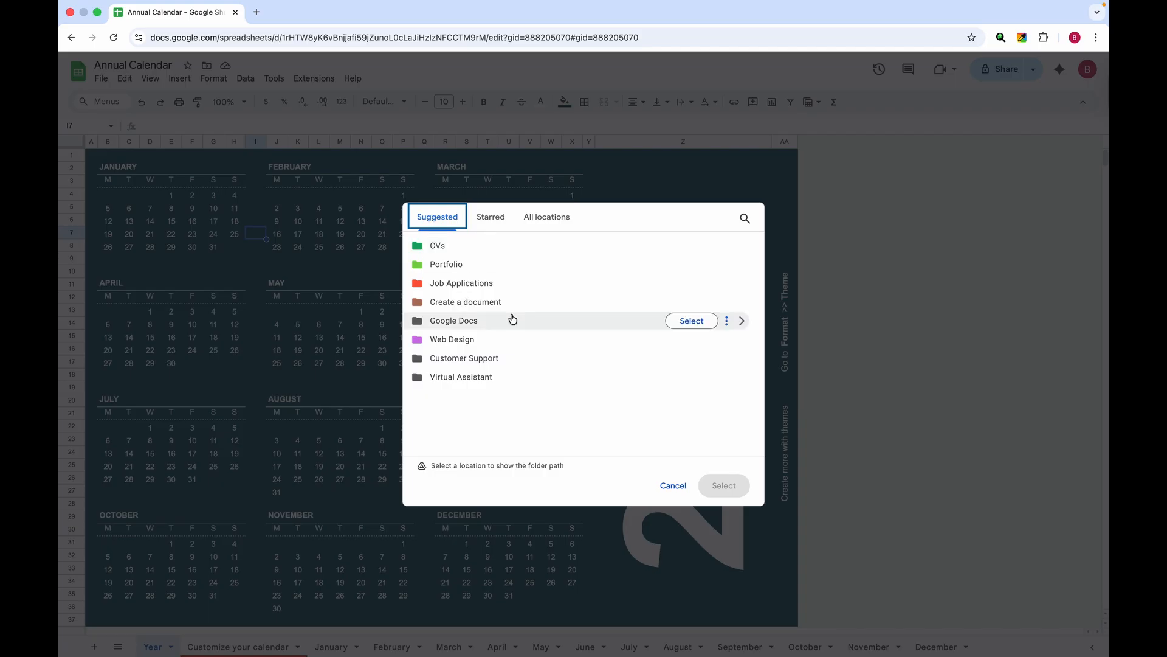
pyautogui.click(490, 379)
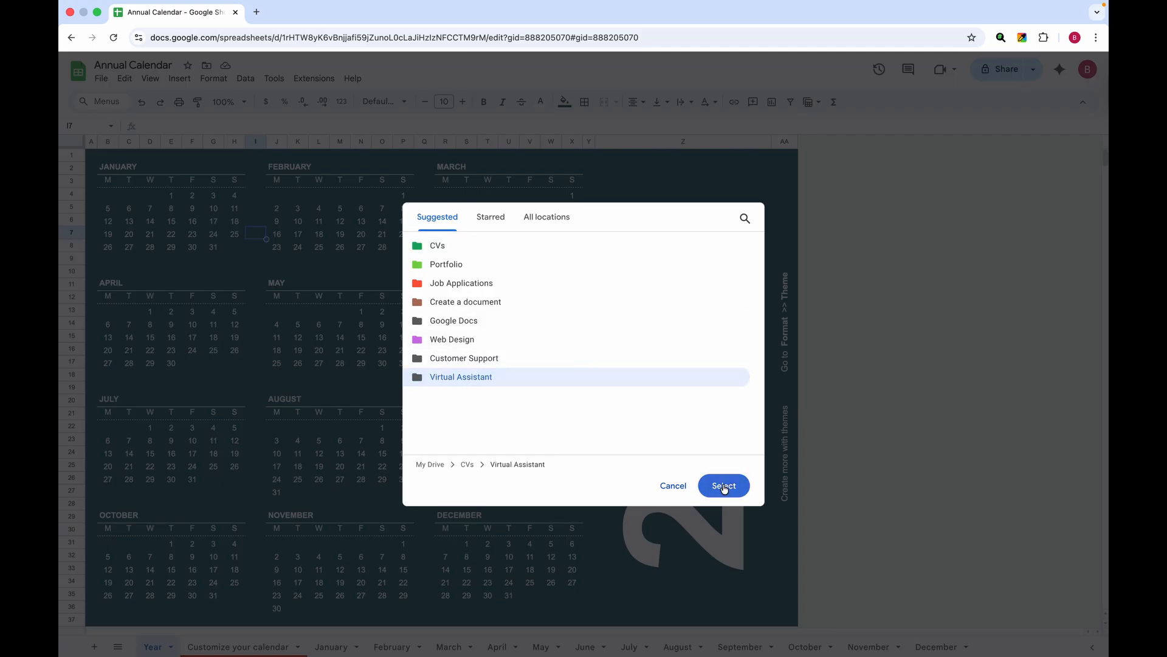
pyautogui.click(724, 486)
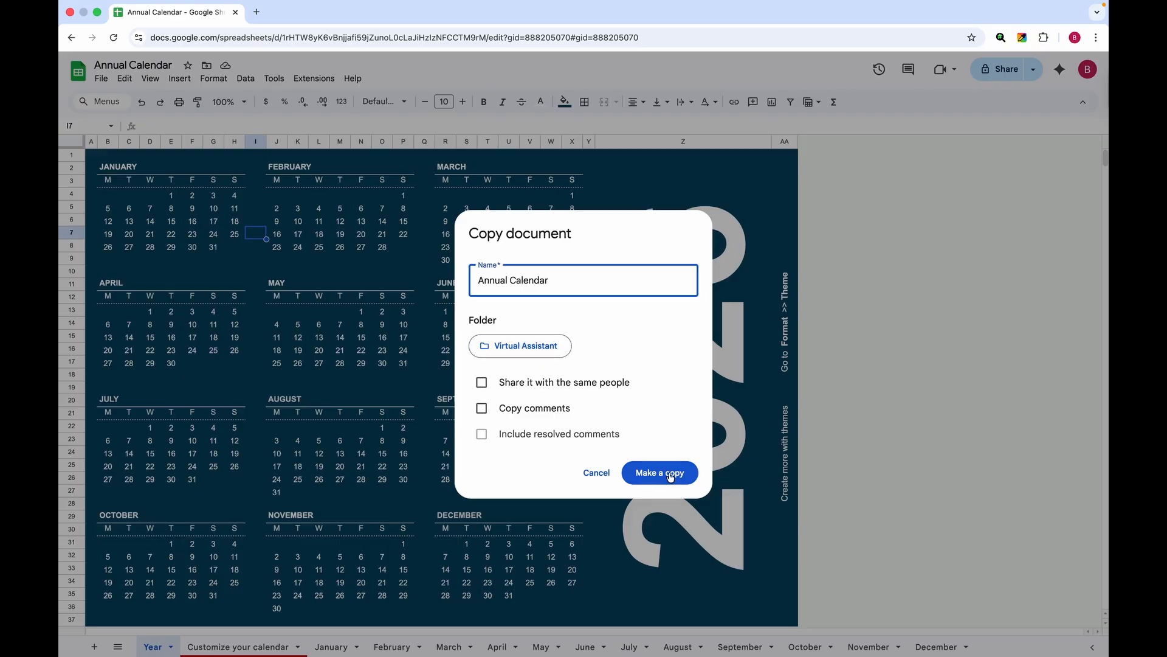
pyautogui.click(669, 473)
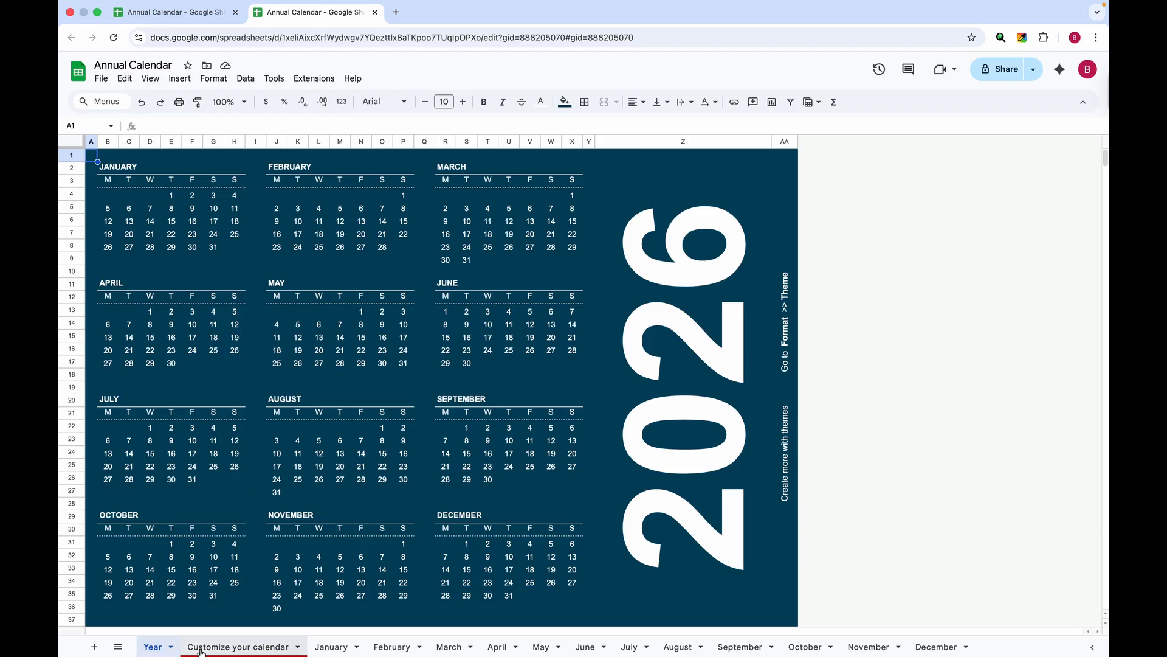
# - Examine the copy's theme customization sheet and its January, February and March sheets
pyautogui.click(242, 649)
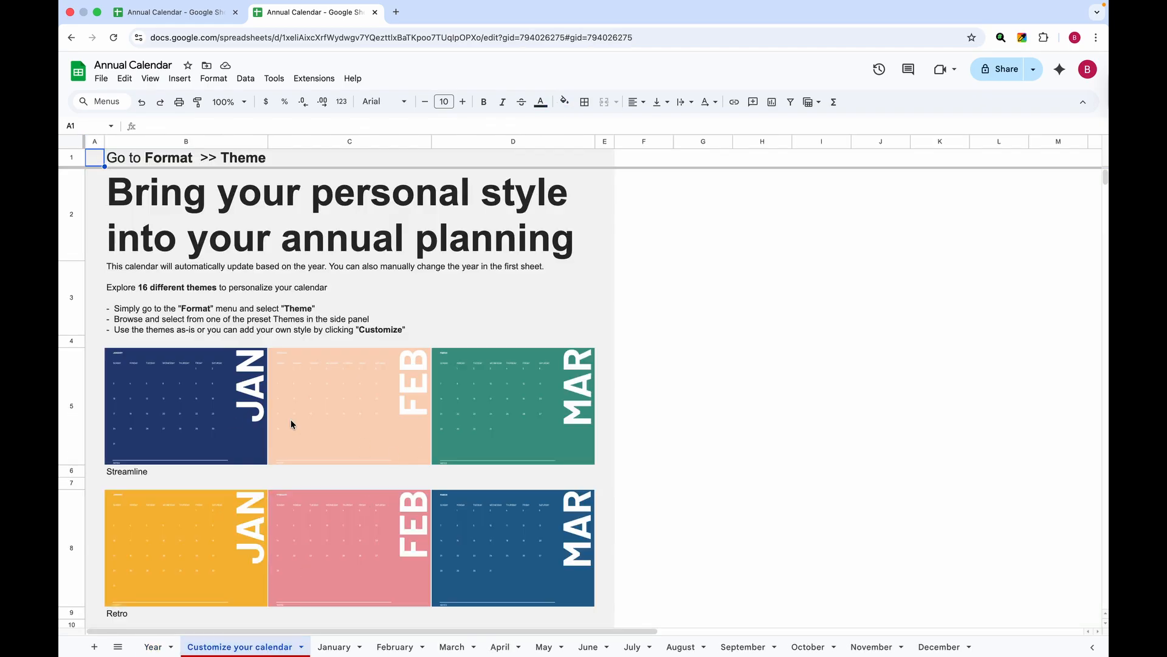
pyautogui.click(225, 422)
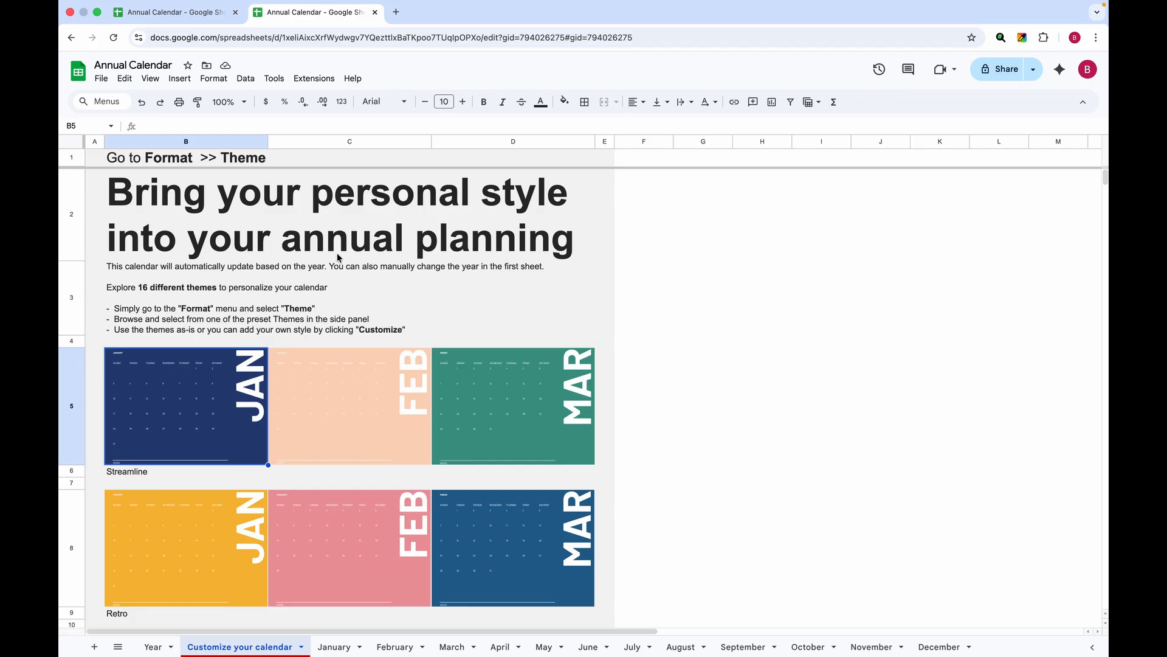
pyautogui.click(335, 647)
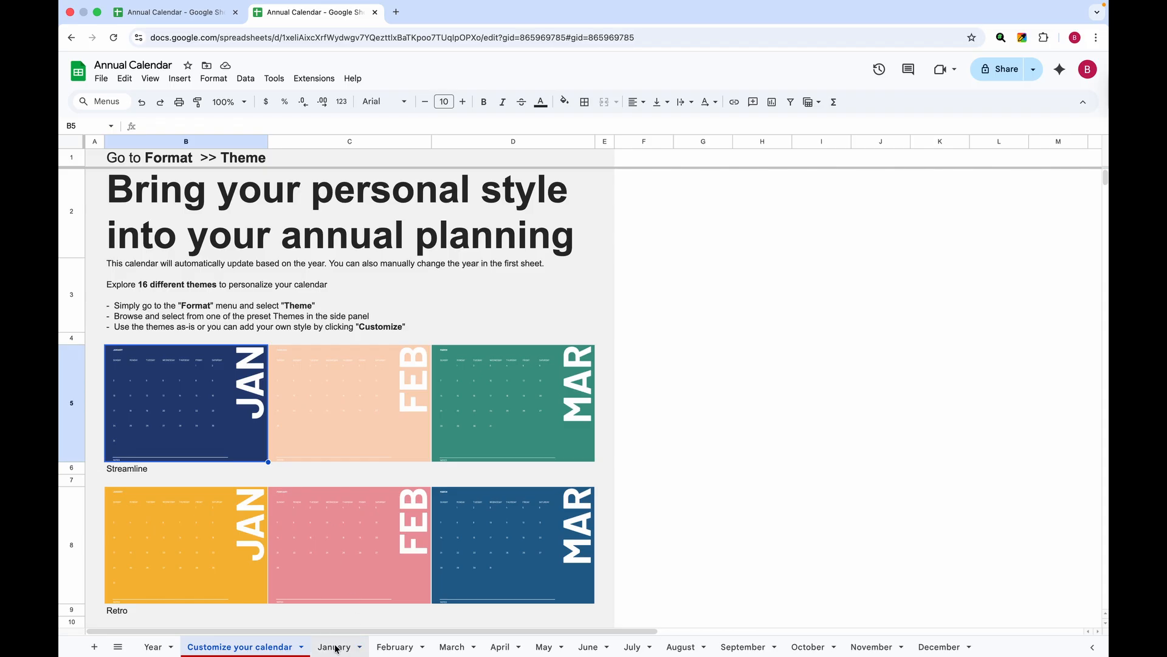
pyautogui.click(390, 648)
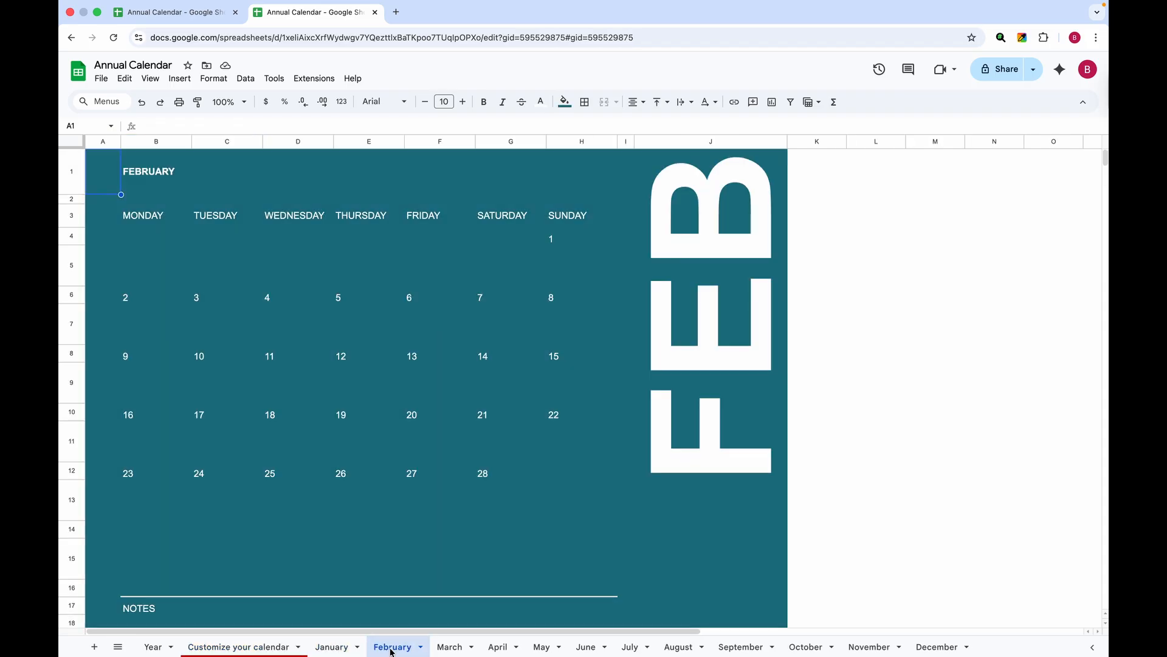
pyautogui.click(451, 648)
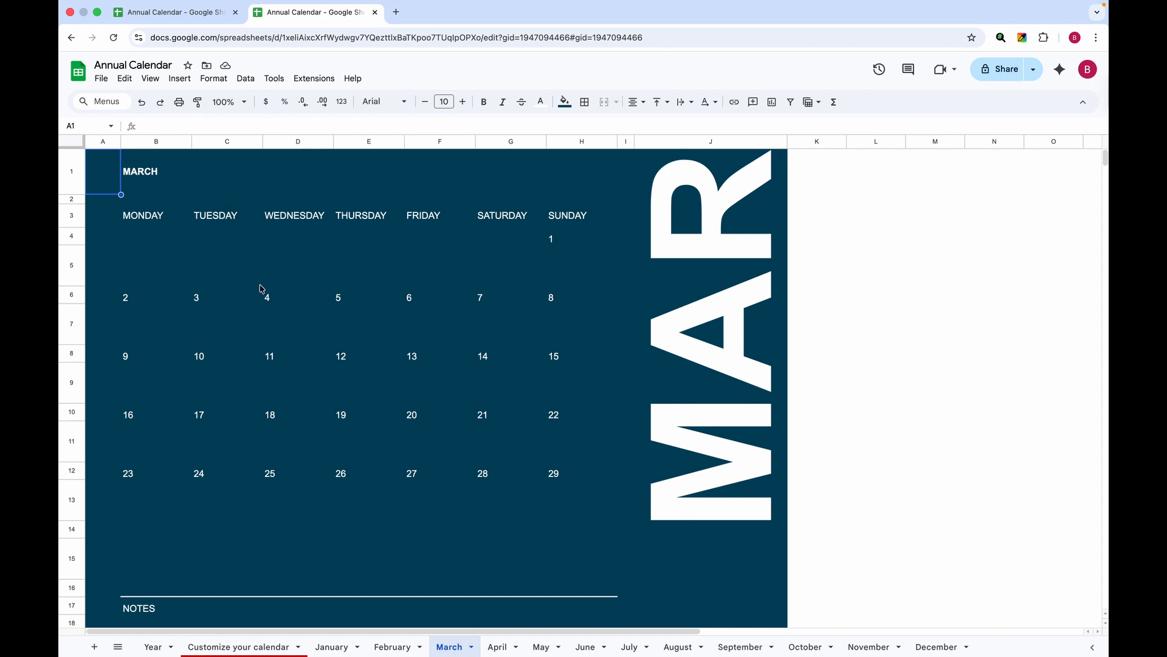
# - Return from the original calendar to the template gallery and create a blank spreadsheet
pyautogui.click(195, 34)
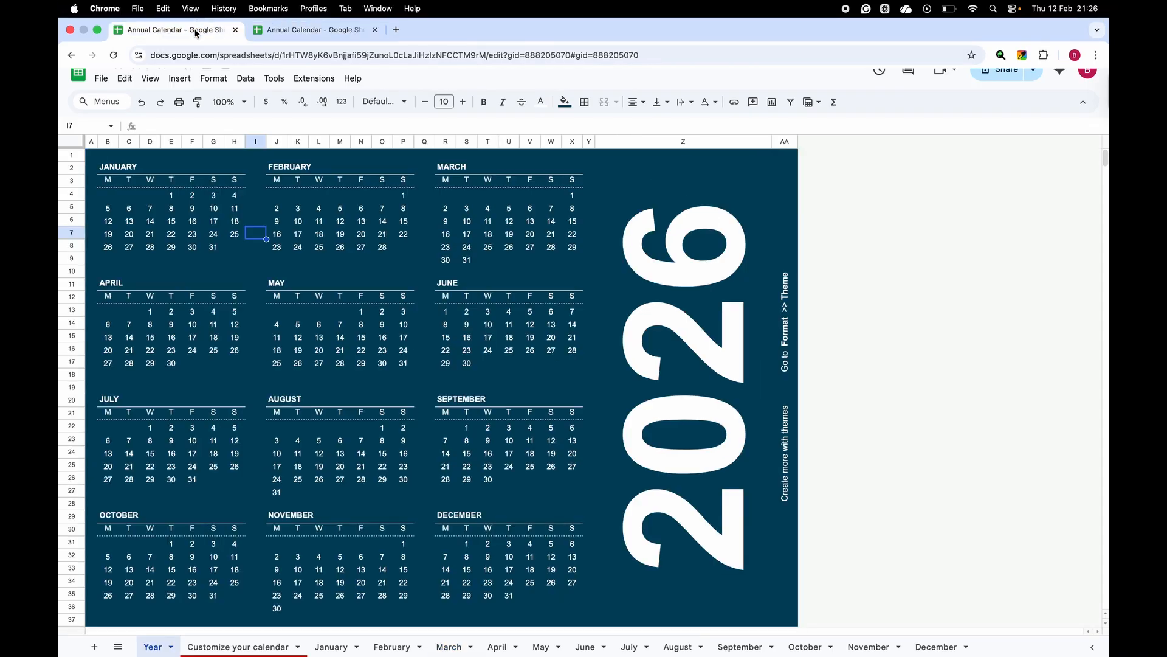
pyautogui.click(71, 40)
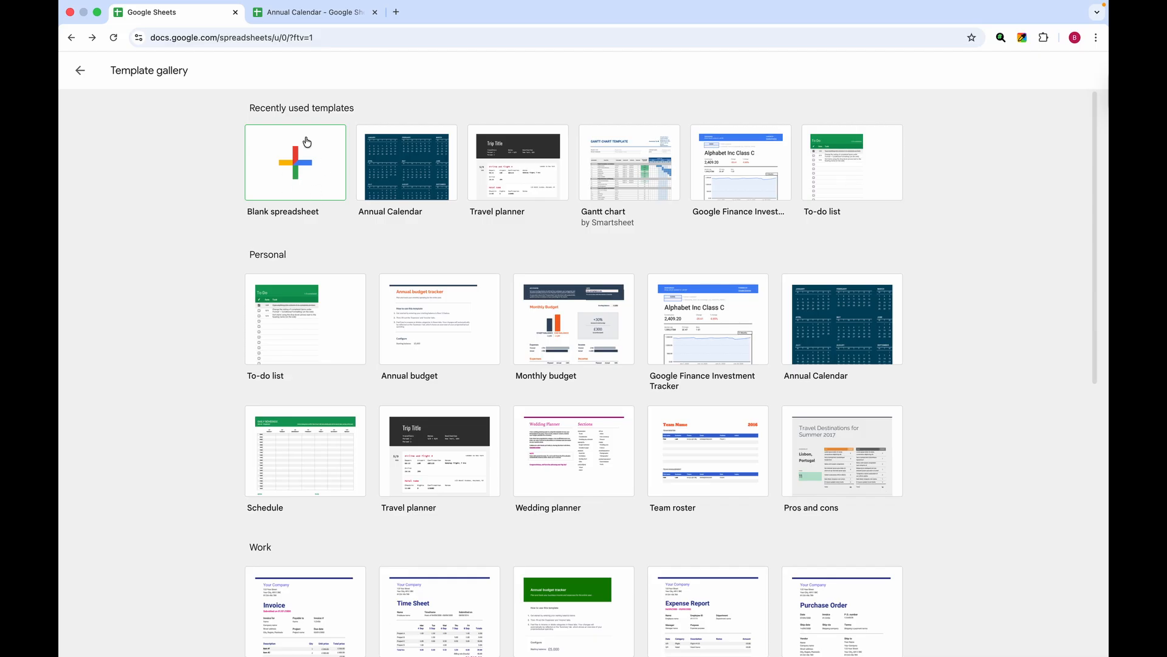
pyautogui.click(312, 169)
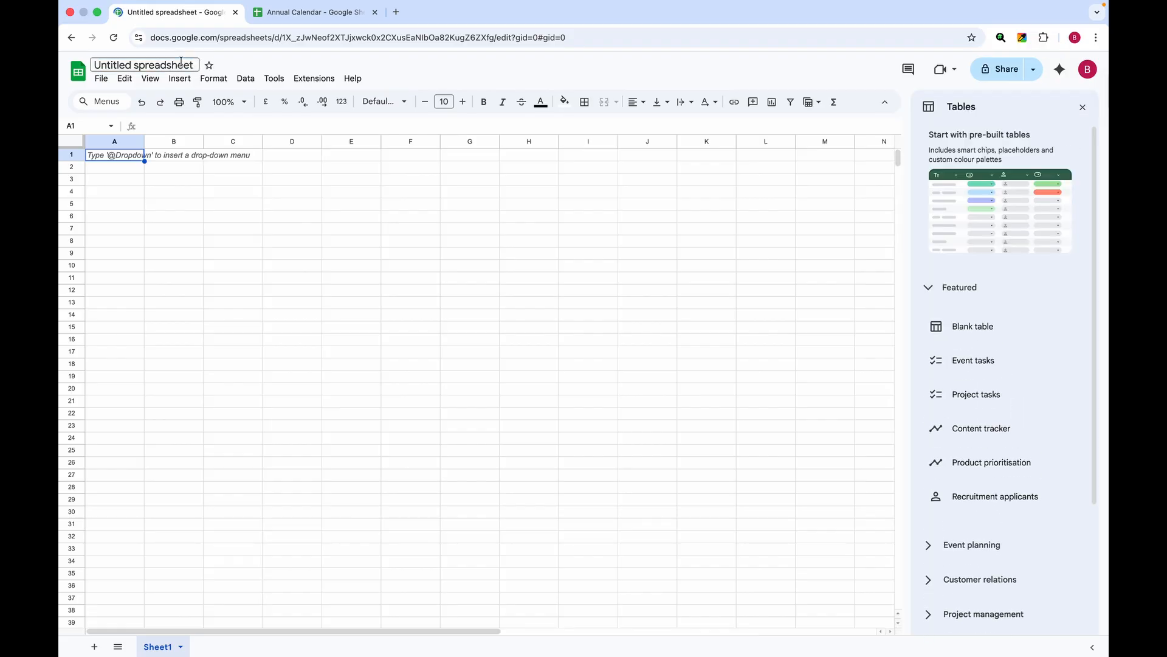
# - Rename the blank spreadsheet as "Calendar" and close the pre-built tables pane
pyautogui.click(181, 63)
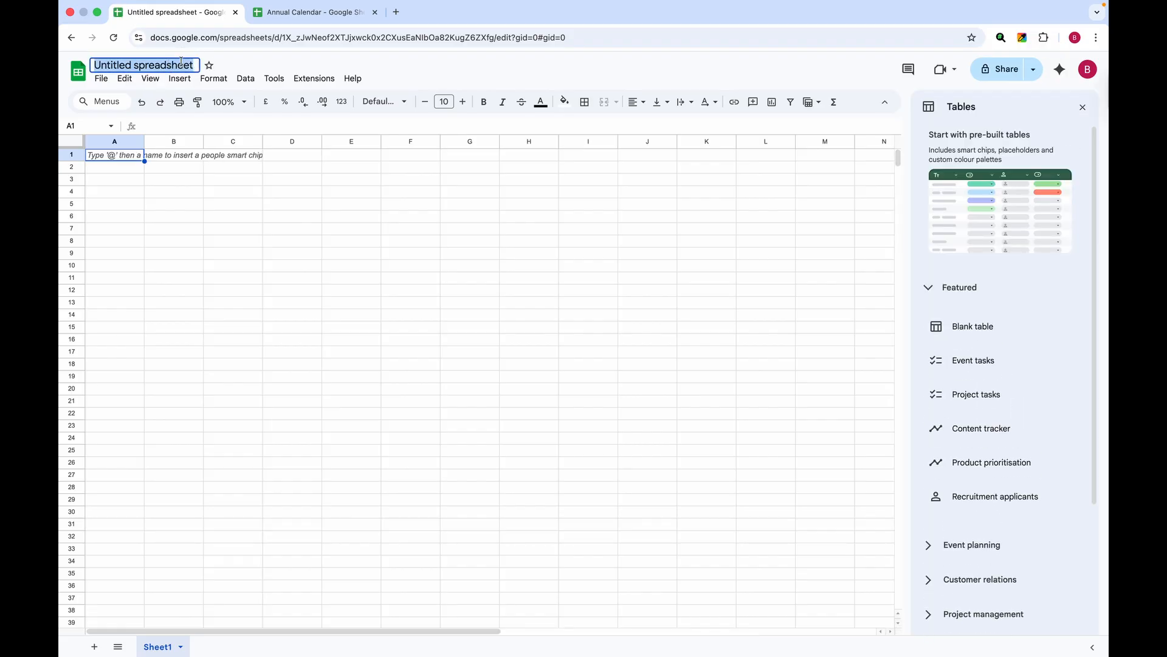
pyautogui.write('Calendar')
pyautogui.press('Return')
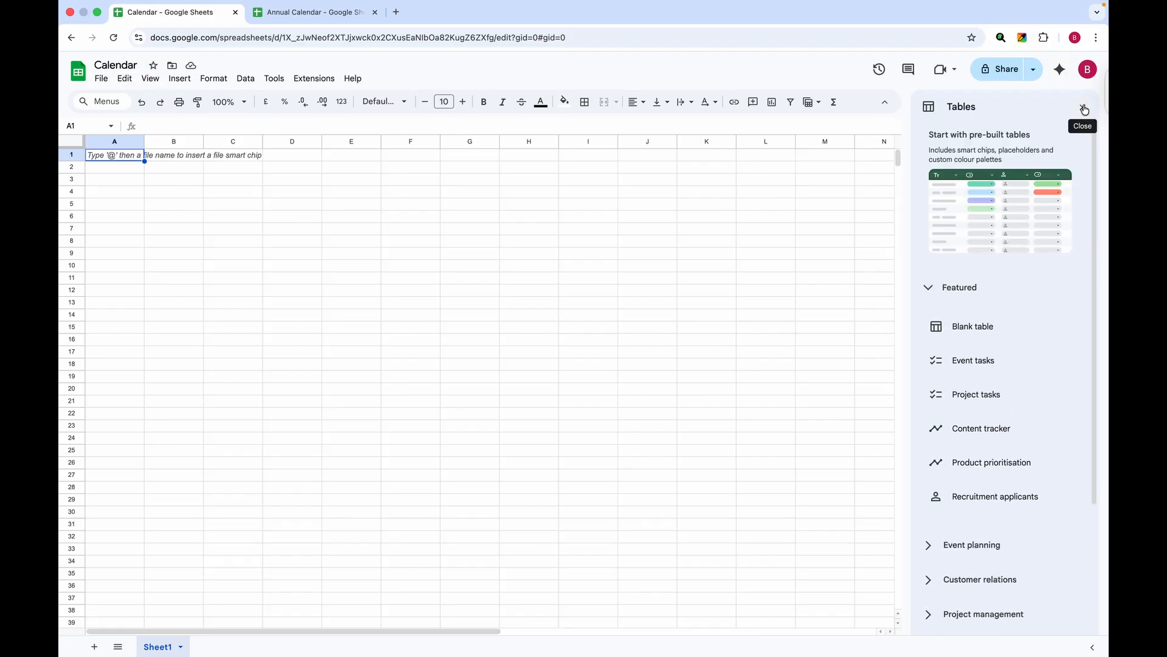
pyautogui.click(1085, 109)
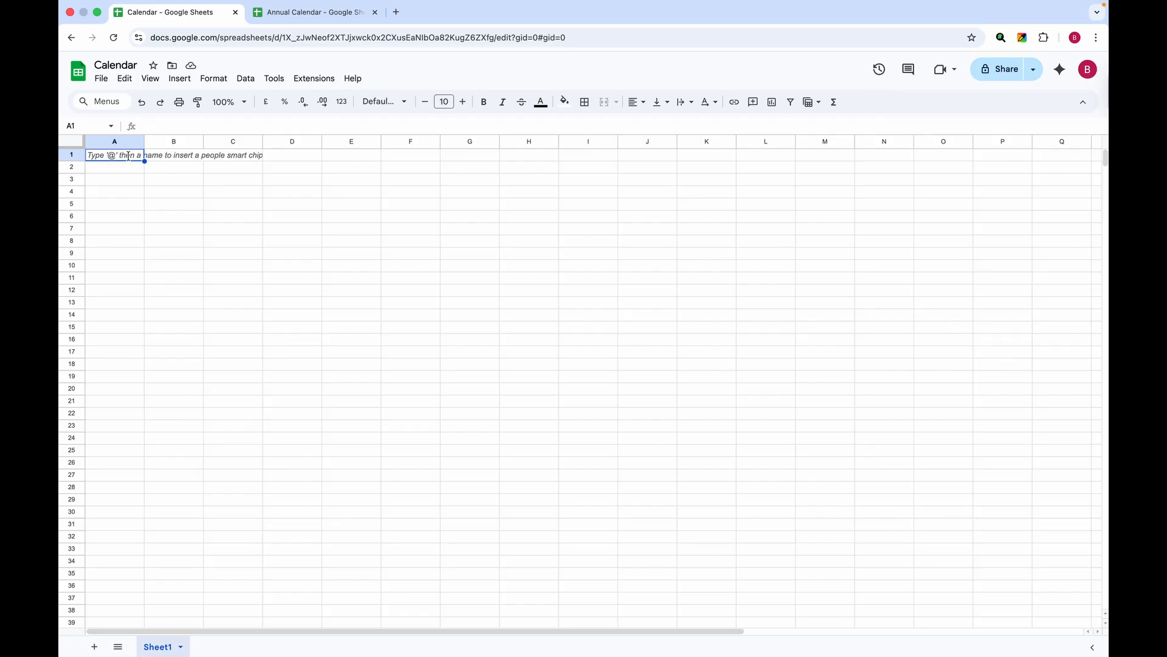
# - Enter "February 2026" in cell A1 as the calendar title
pyautogui.write('february 2')
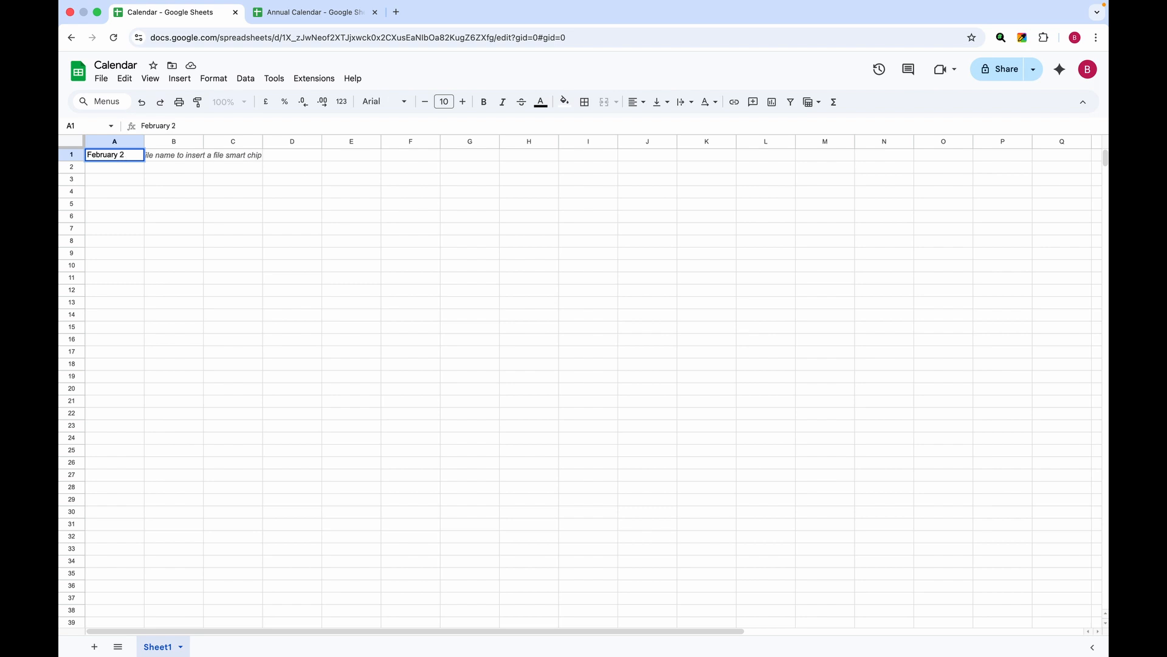
pyautogui.write('026')
pyautogui.press('Return')
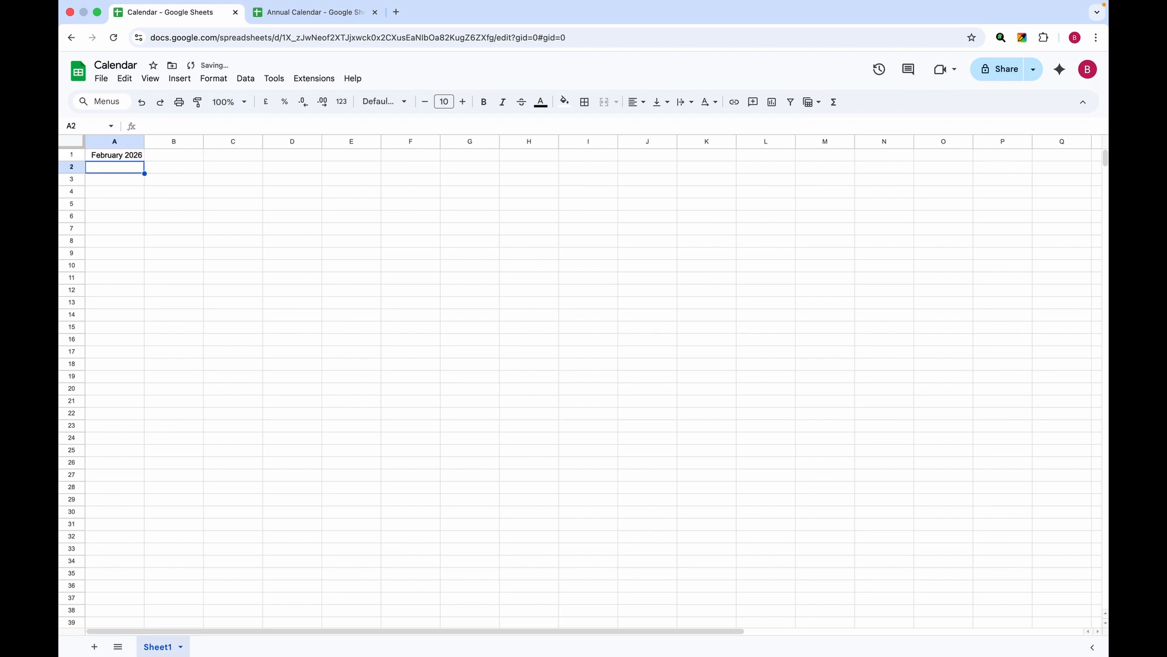
# - Merge cells A1:G1 horizontally so the month title spans seven columns
pyautogui.press('Up')
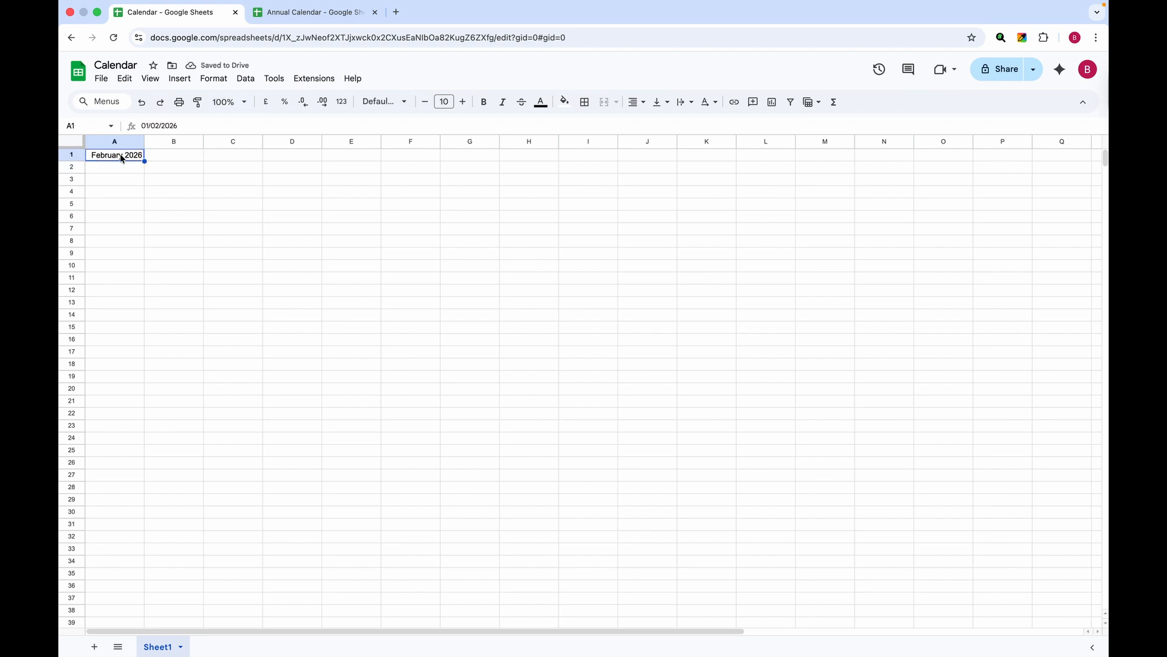
pyautogui.moveTo(121, 158); pyautogui.dragTo(481, 149)
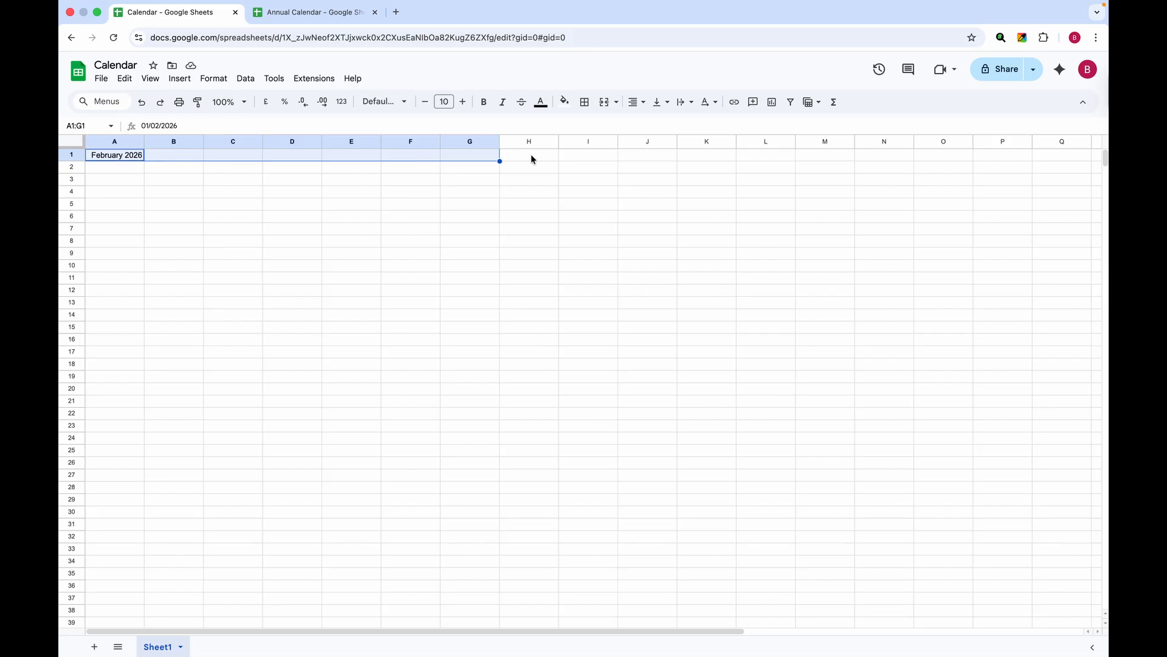
pyautogui.moveTo(125, 155); pyautogui.dragTo(460, 150)
pyautogui.click(616, 103)
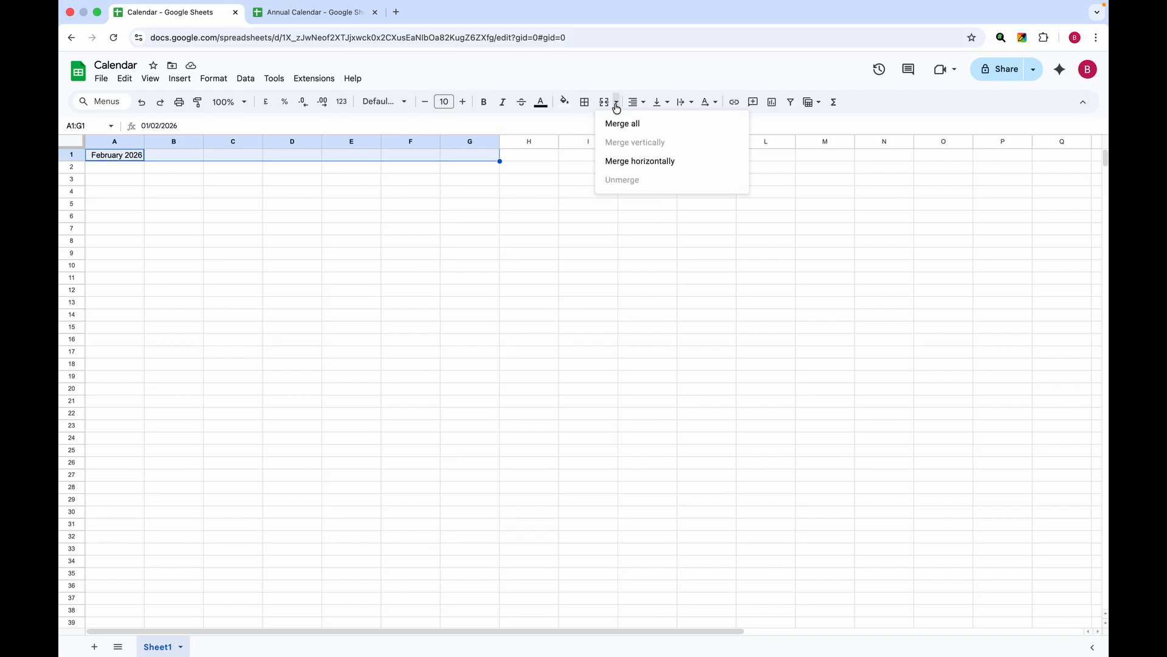
pyautogui.click(626, 161)
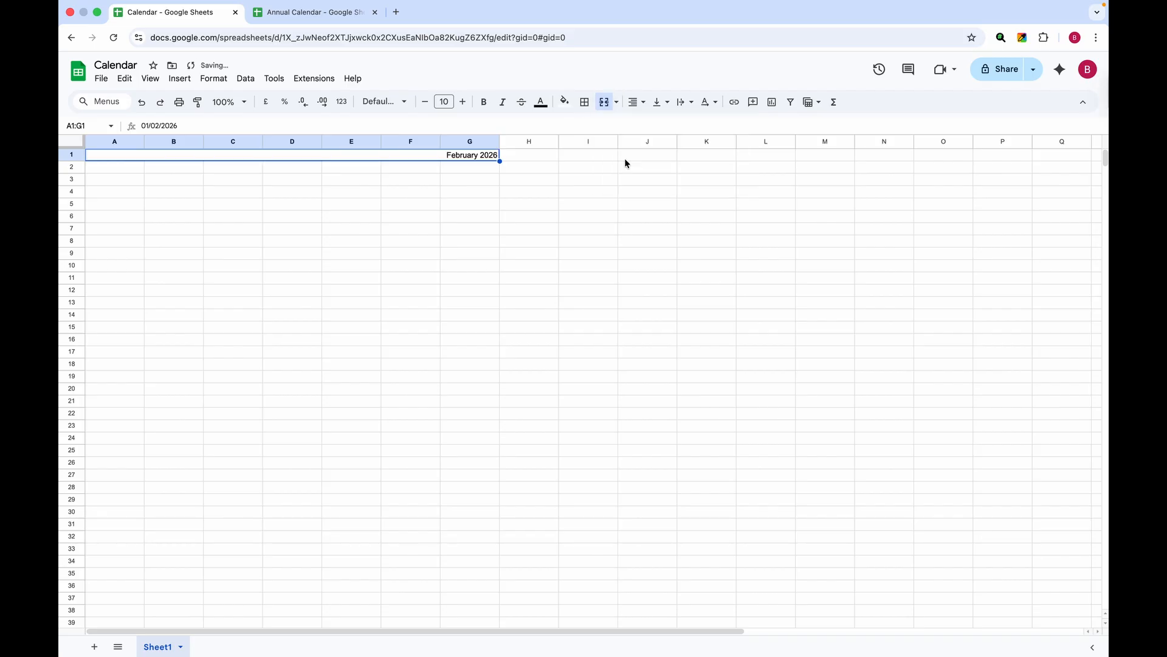
# - Fill row 2 with the weekday headings from Sunday in A2 to Saturday in G2
pyautogui.click(88, 170)
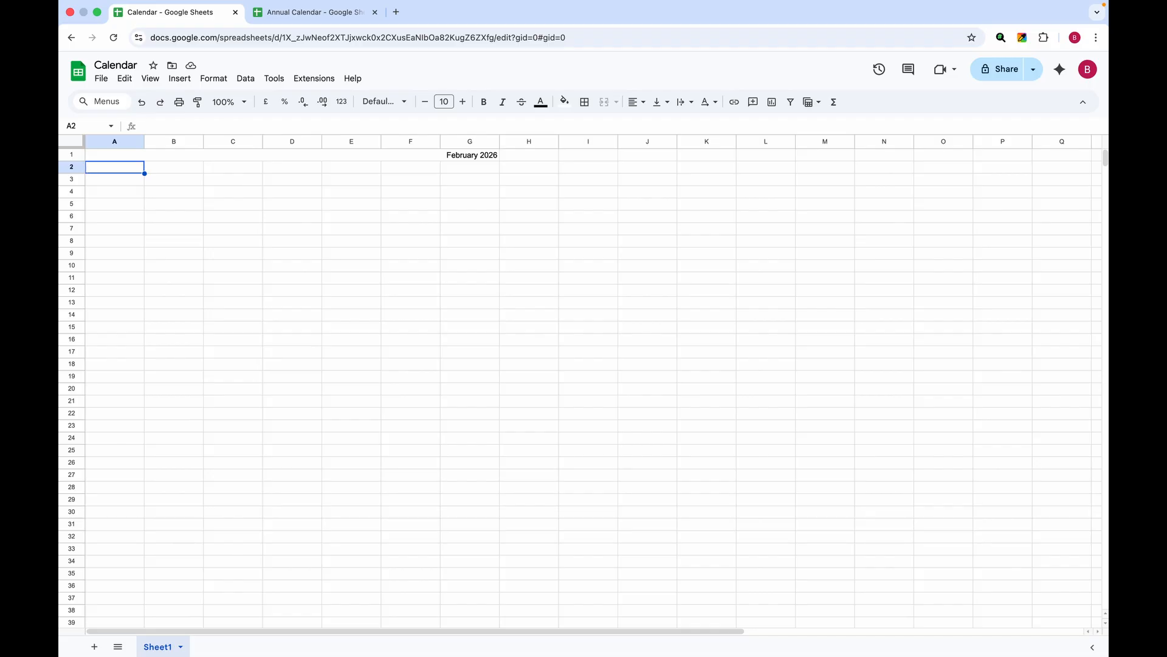
pyautogui.write('Sunday')
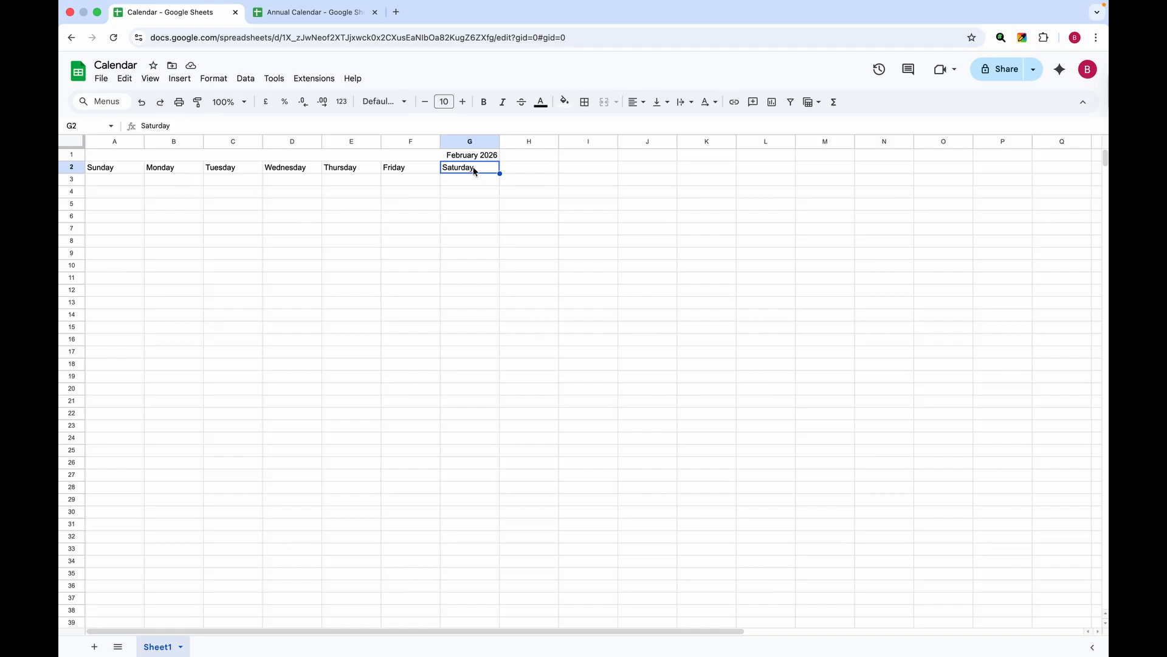
# - Make the weekday headings in A2:G2 bold and centre them horizontally
pyautogui.moveTo(103, 168); pyautogui.dragTo(459, 172)
pyautogui.hotkey('ctrl', 'b')
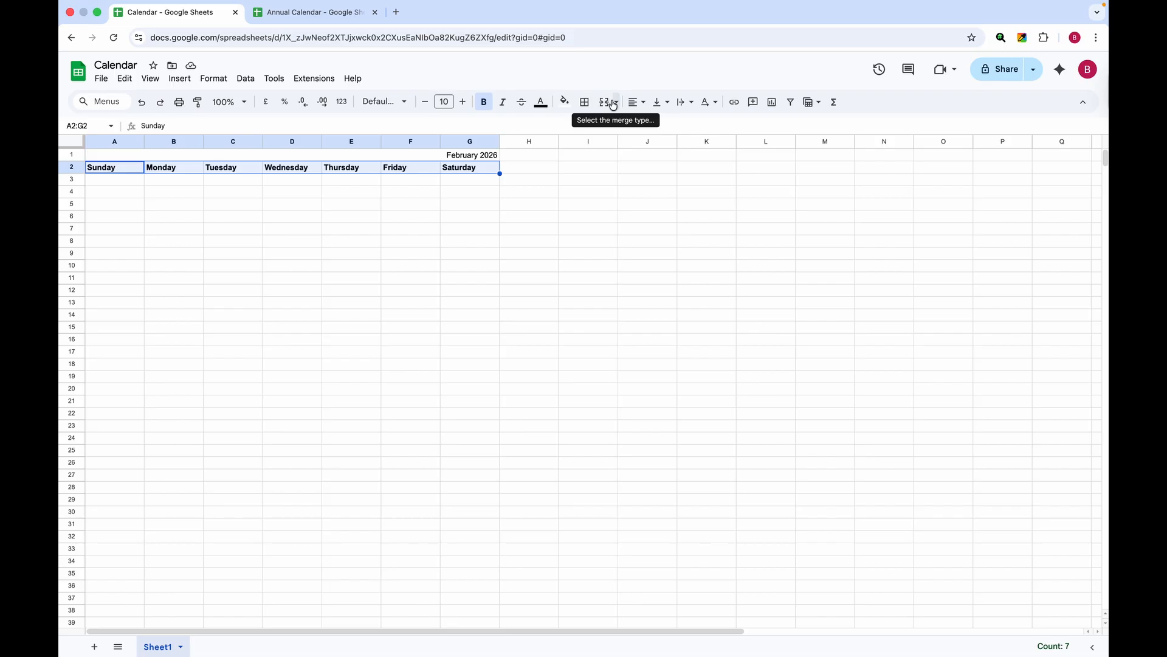
pyautogui.click(641, 104)
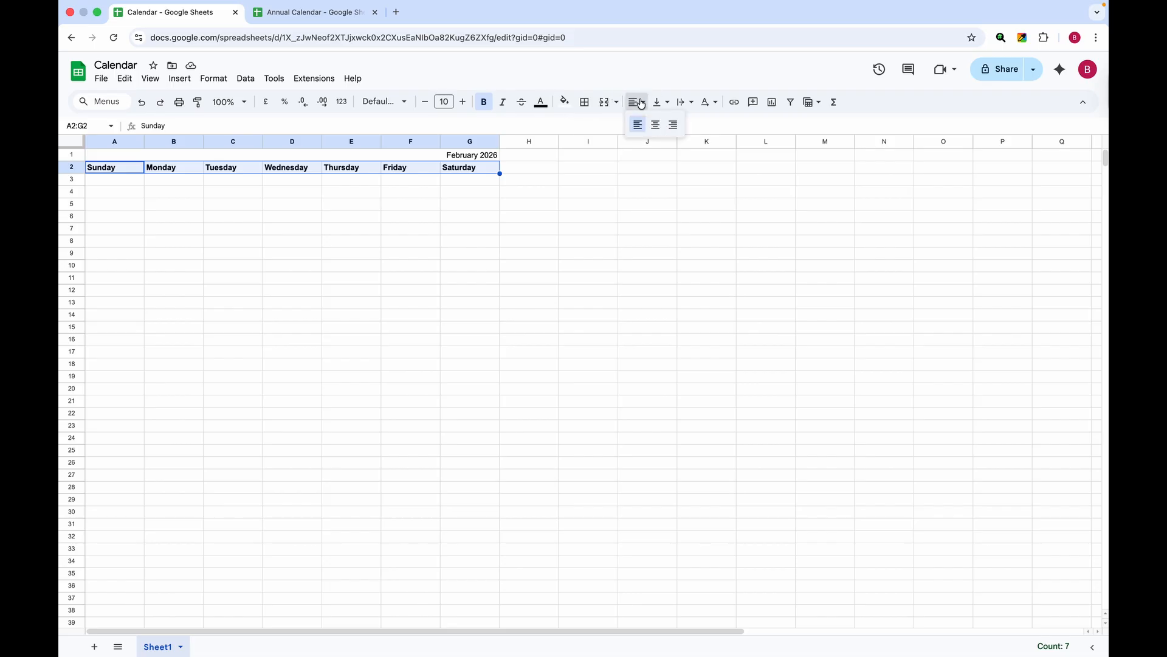
pyautogui.click(656, 124)
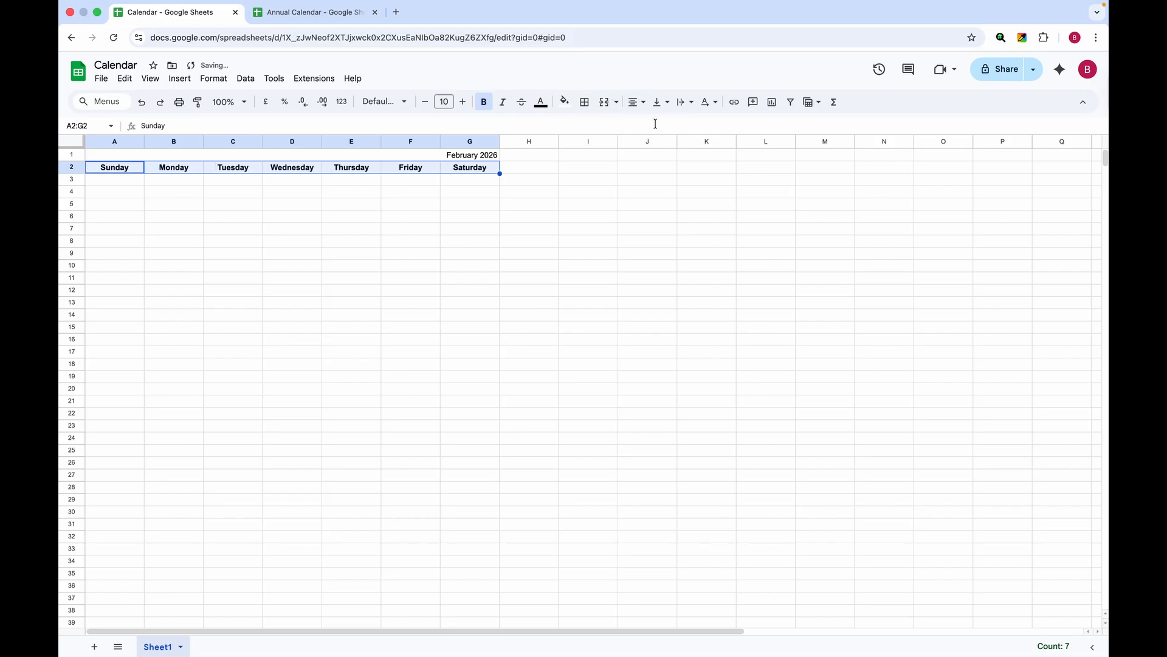
# - Fill the weekday headings A2:G2 with grey and apply borders to all their cells and around the outside
pyautogui.click(565, 108)
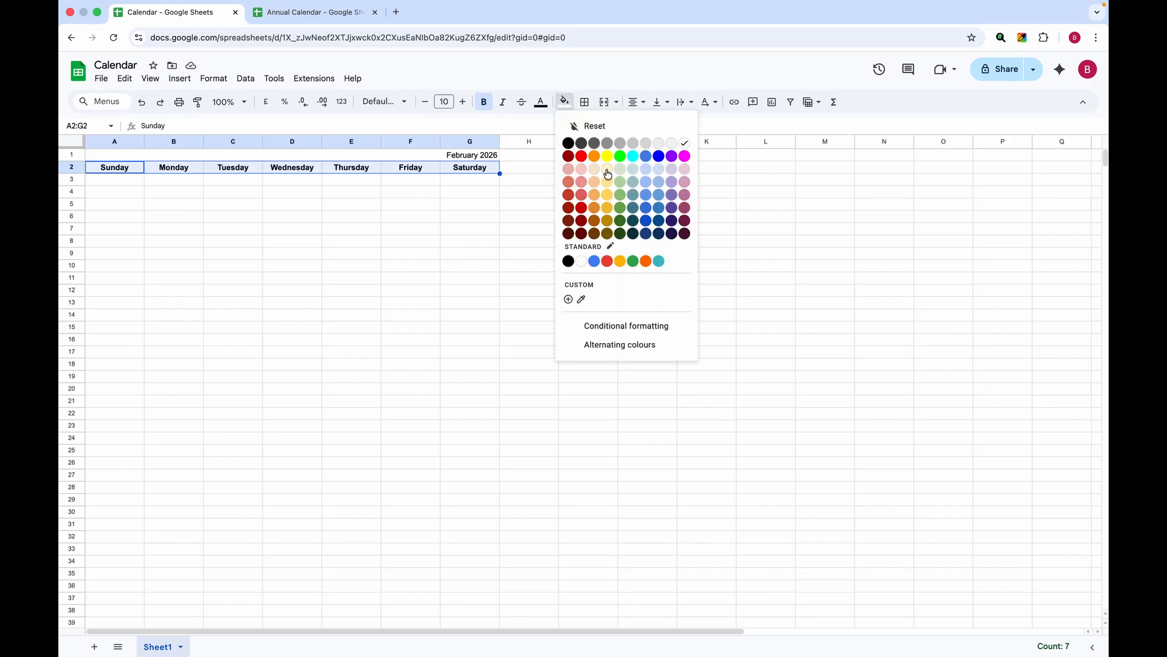
pyautogui.click(619, 169)
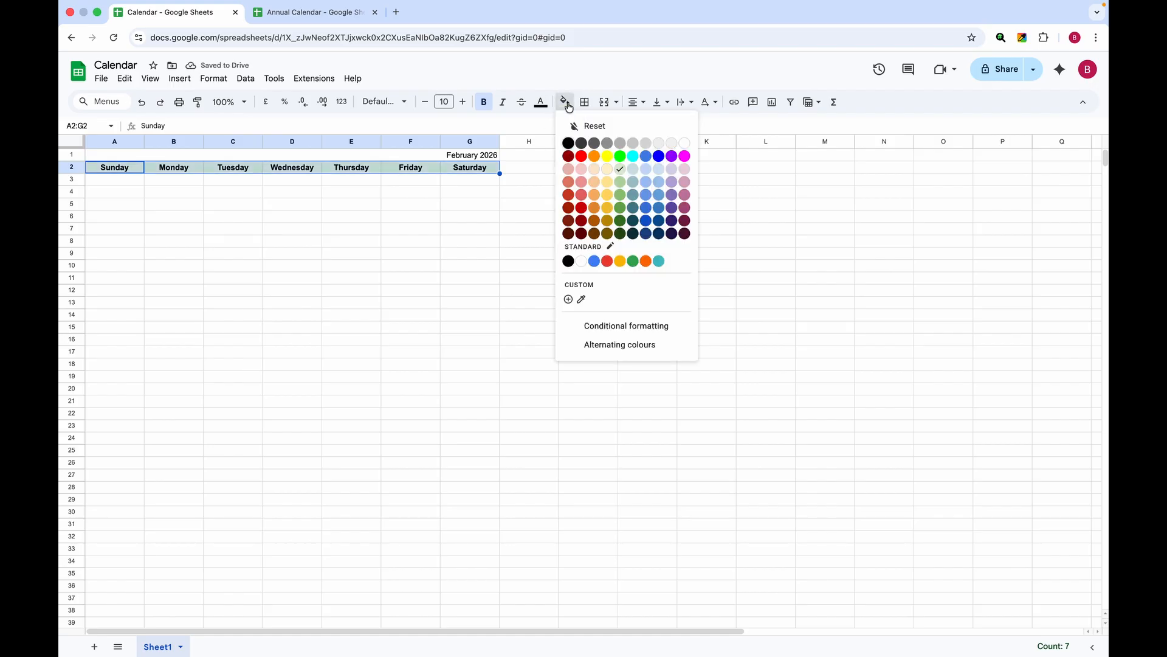
pyautogui.click(632, 143)
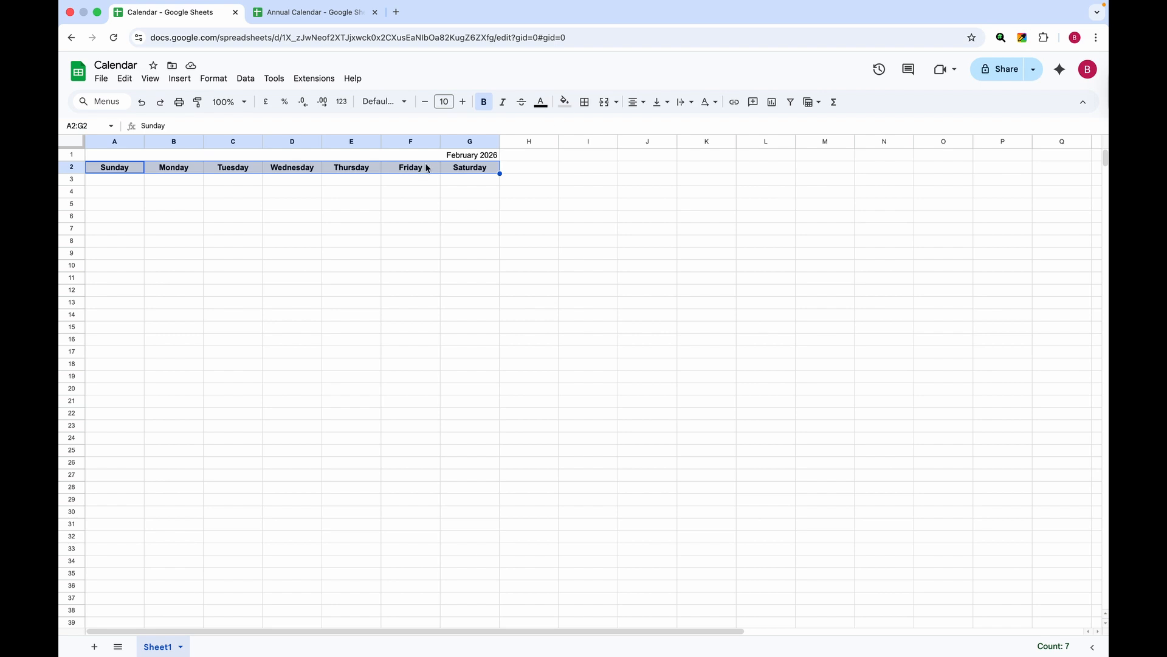
pyautogui.click(583, 102)
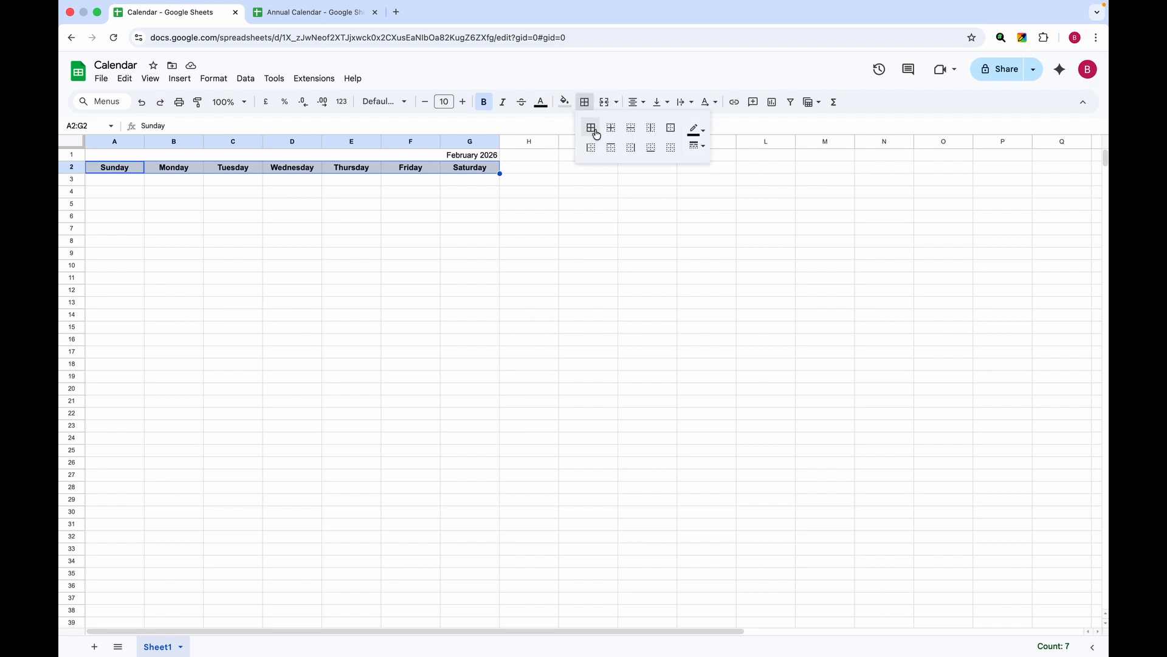
pyautogui.click(596, 133)
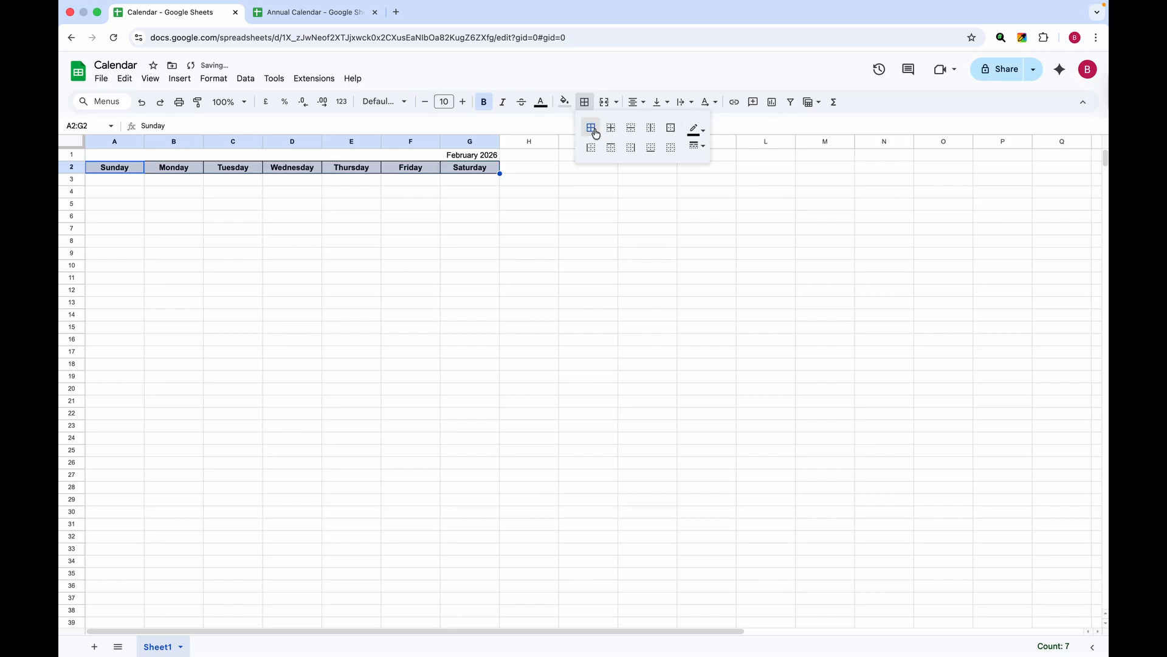
pyautogui.click(672, 127)
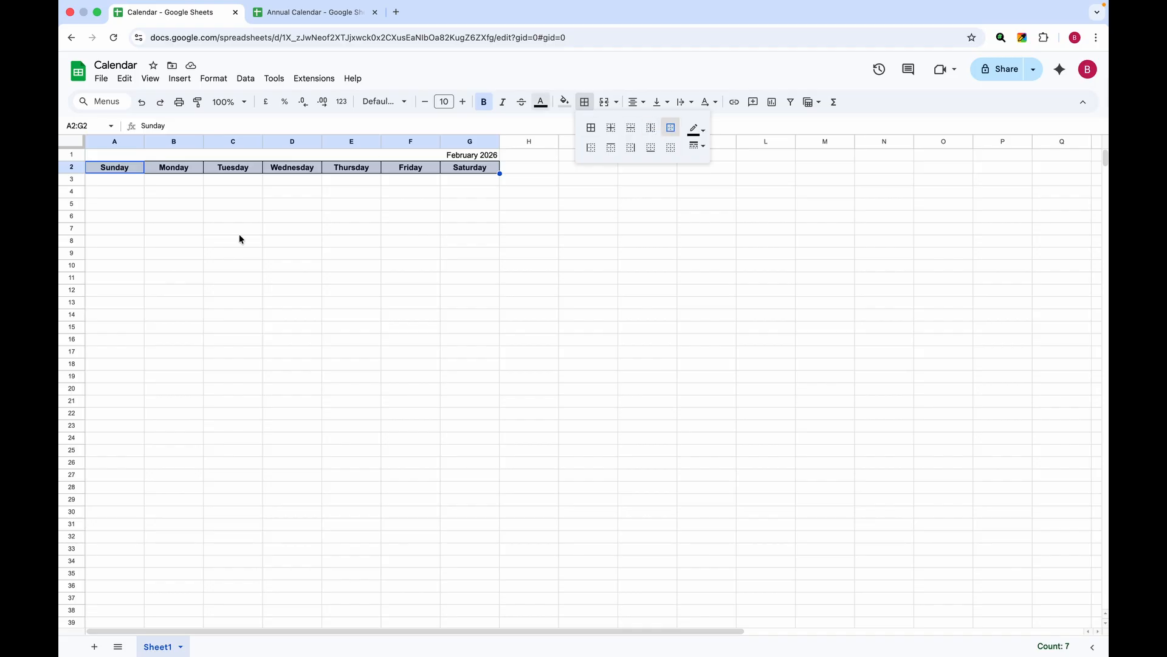
# - Enter the dates 12, 13 and 14 under Thursday, Friday and Saturday in E3:G3
pyautogui.click(109, 181)
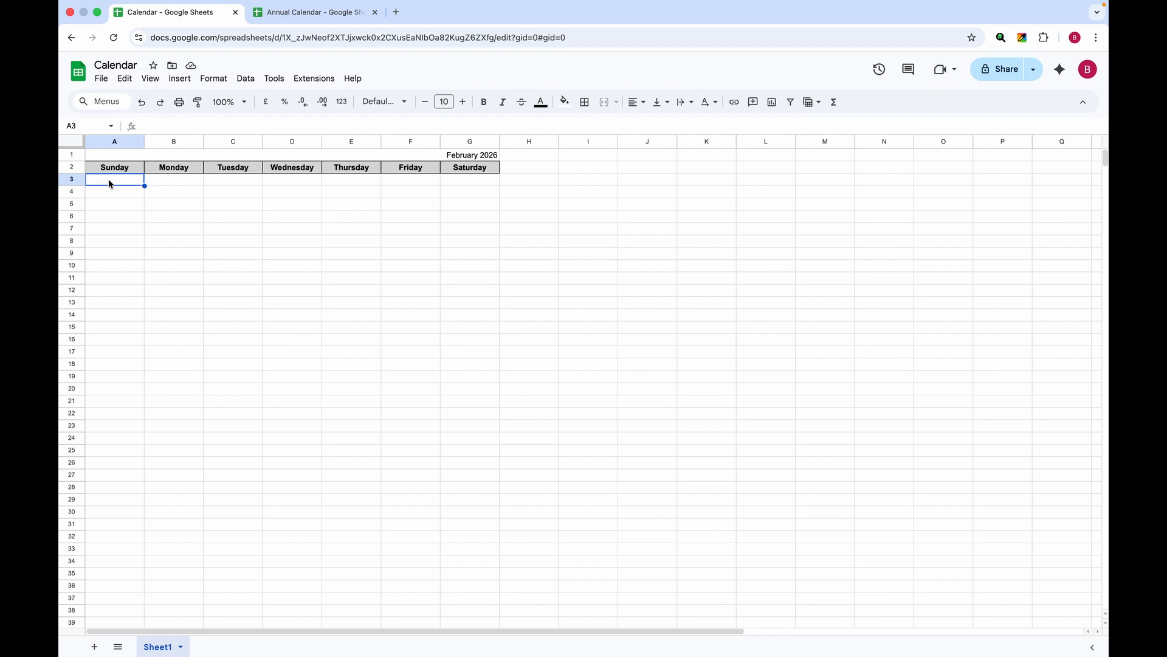
pyautogui.press('Return')
pyautogui.moveTo(553, 2)
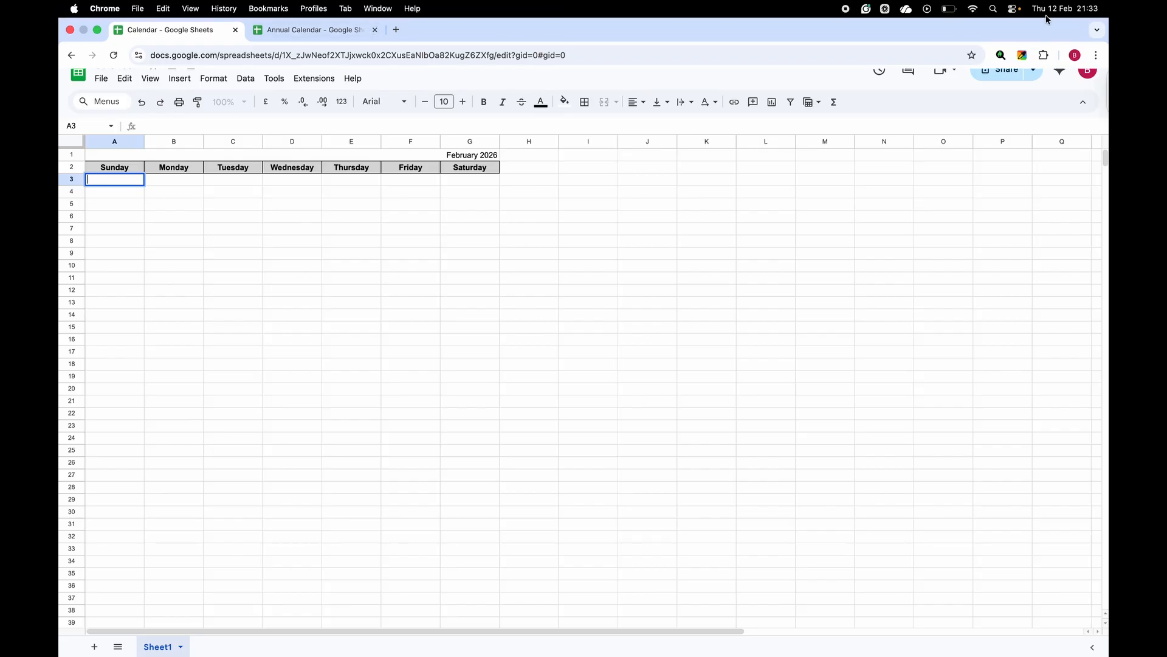
pyautogui.click(349, 183)
pyautogui.write('12')
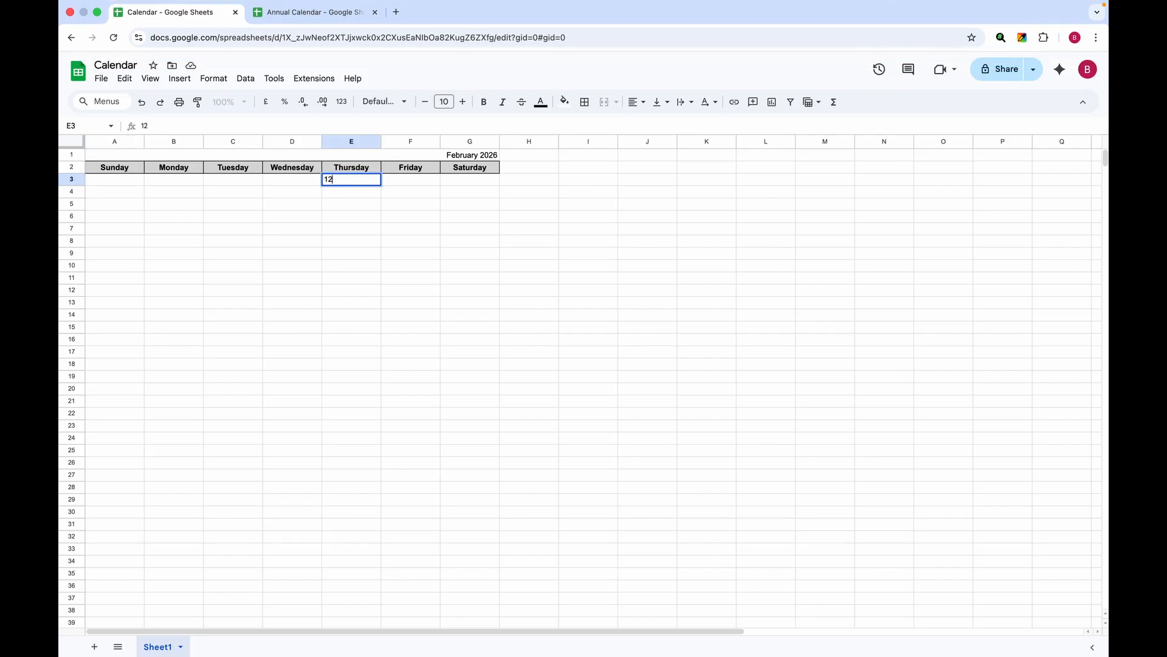
pyautogui.press('Tab')
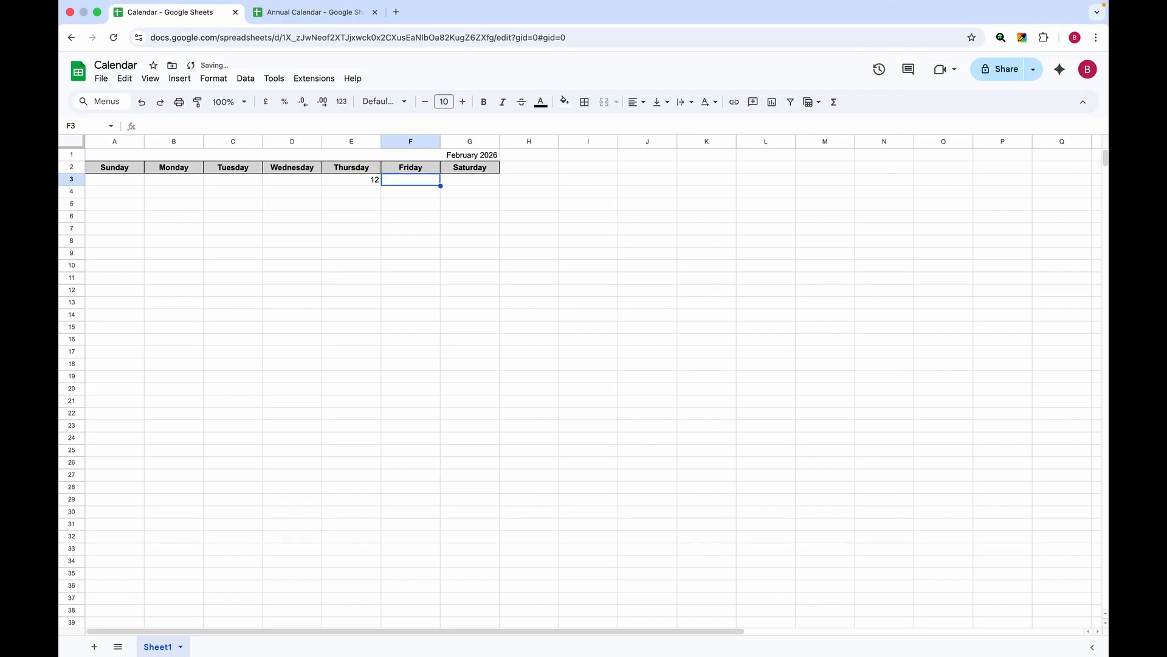
pyautogui.write('13')
pyautogui.press('Tab')
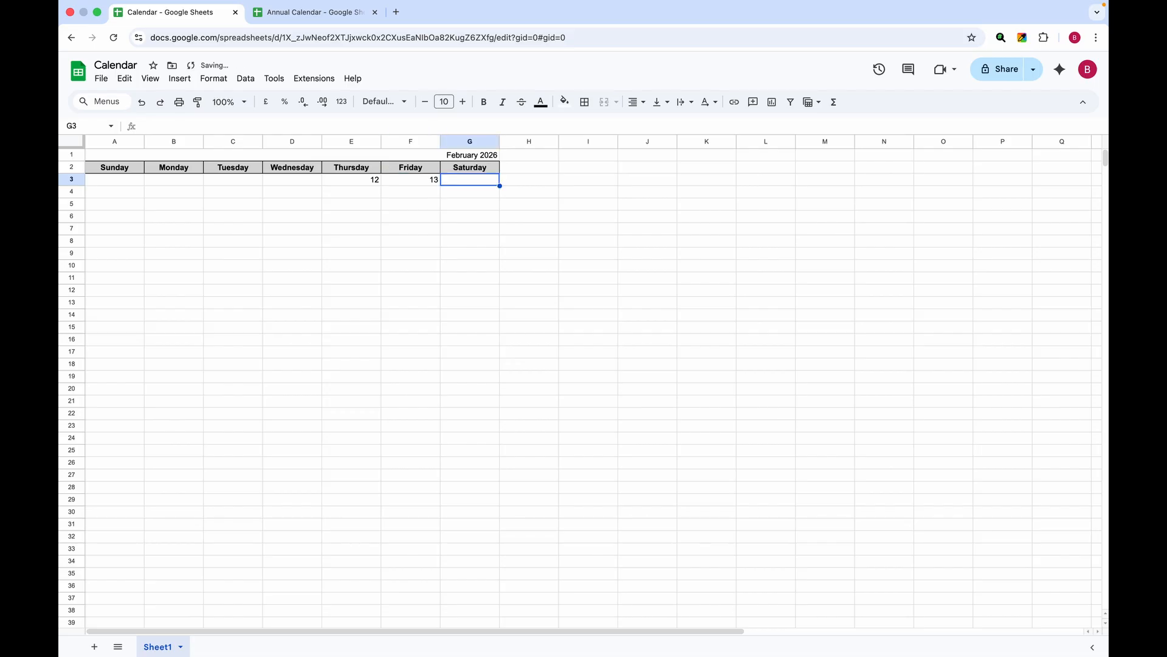
pyautogui.write('14')
pyautogui.press('Return')
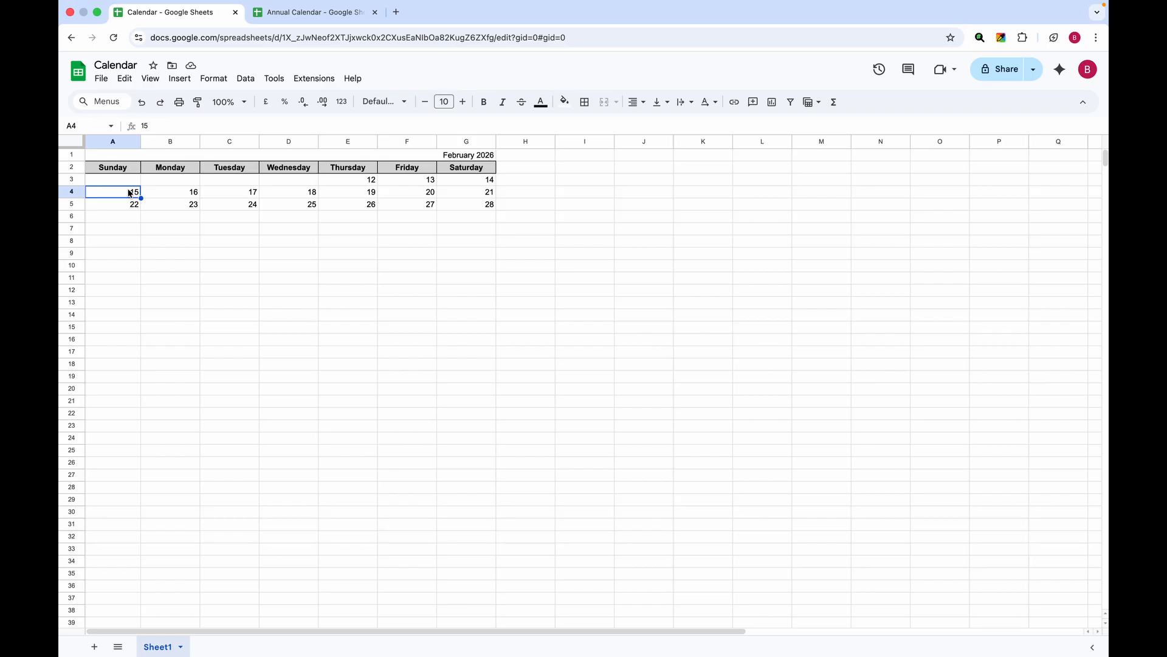
# - Reduce the date cells A3:G5 to font size 8 and narrow columns A to G to fit the weekday headings
pyautogui.click(111, 183)
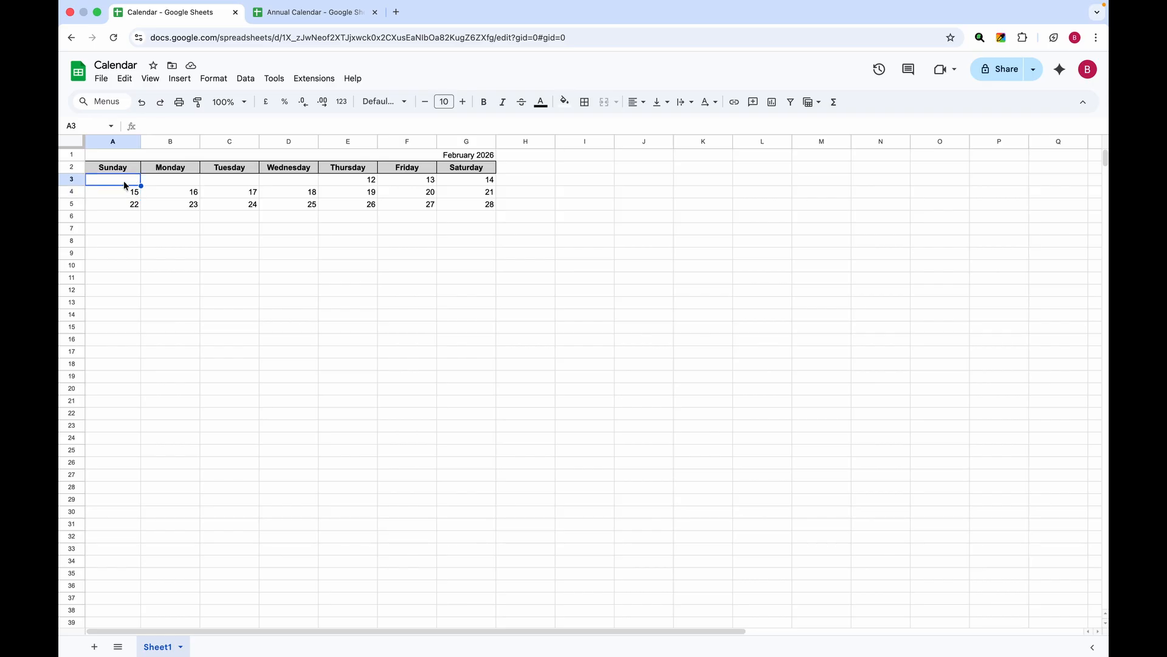
pyautogui.click(126, 181)
pyautogui.moveTo(126, 181); pyautogui.dragTo(487, 206)
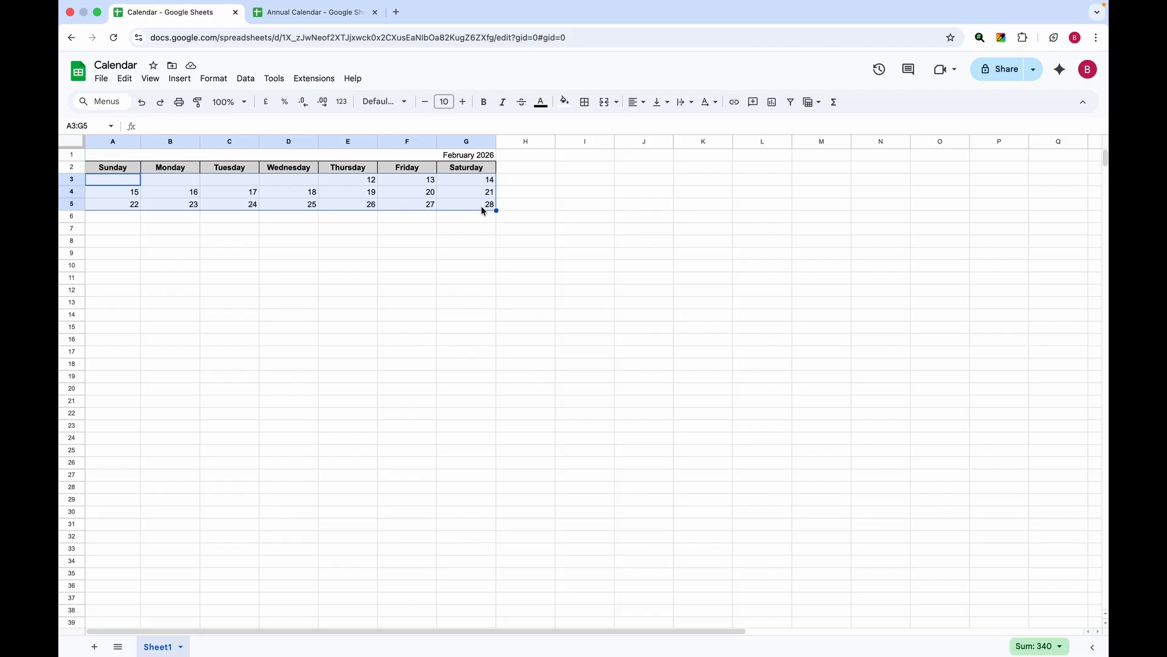
pyautogui.click(425, 103)
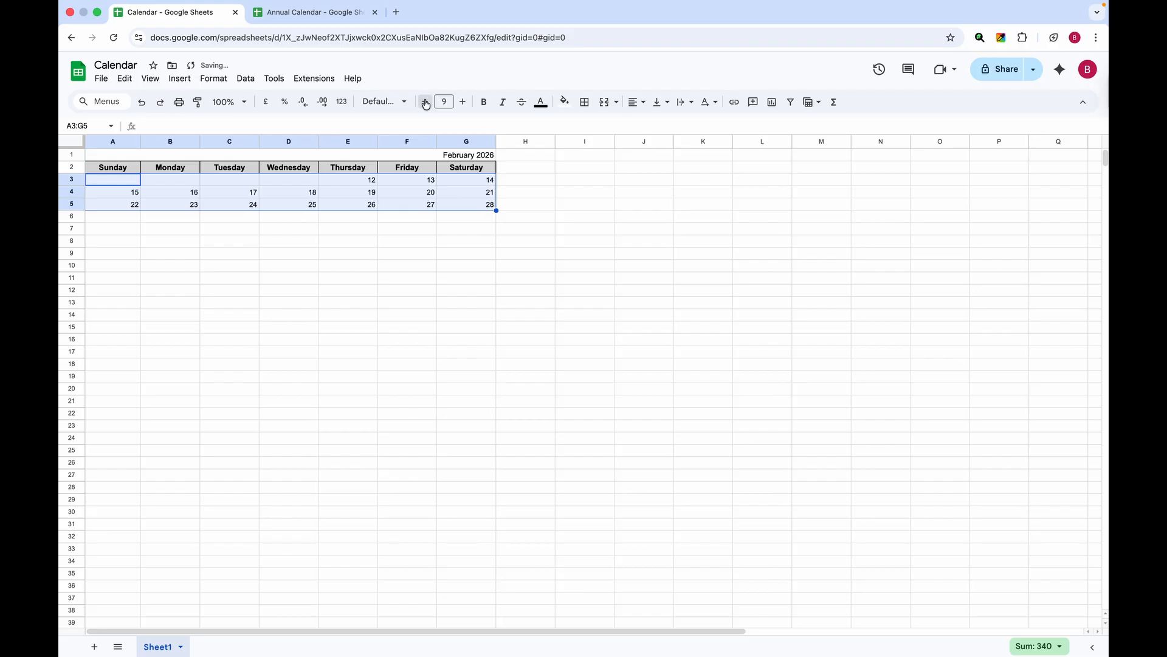
pyautogui.click(426, 103)
pyautogui.moveTo(139, 142); pyautogui.dragTo(180, 142)
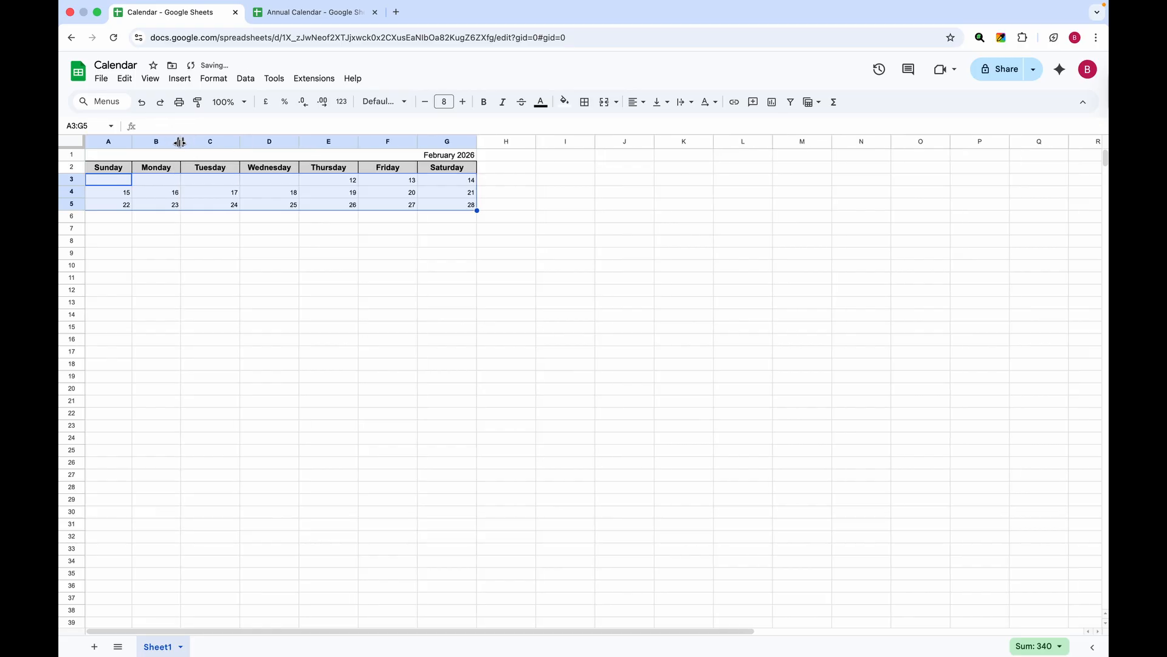
pyautogui.click(251, 229)
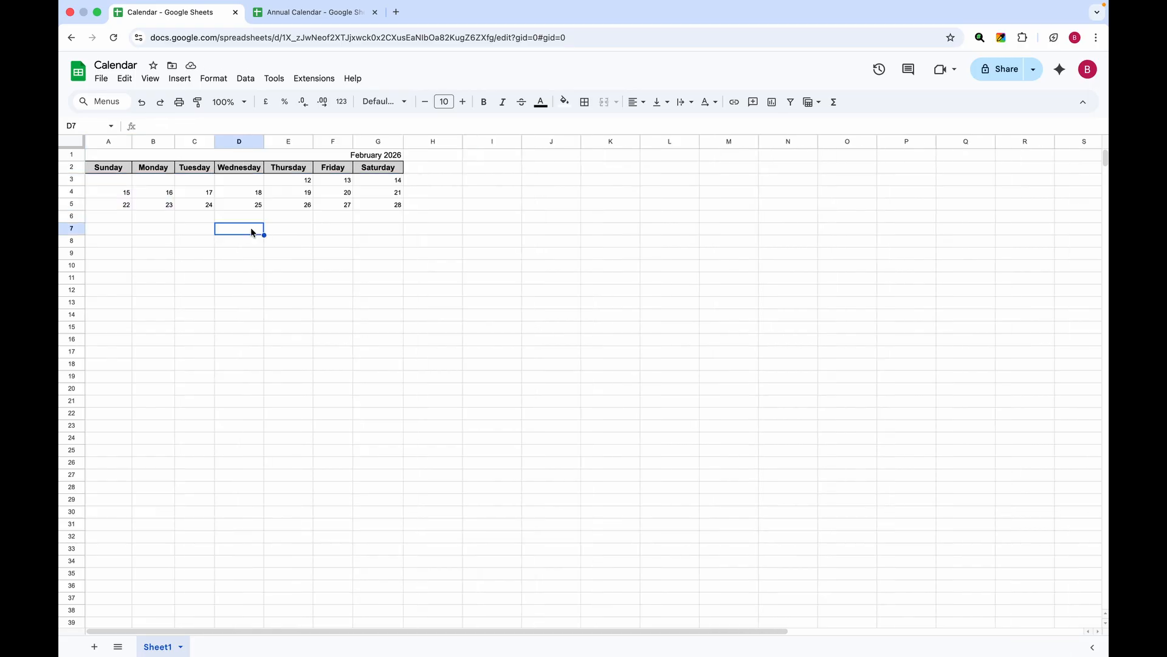
# - Enlarge the February 2026 title to font size 20 and open its text colour choices
pyautogui.click(332, 155)
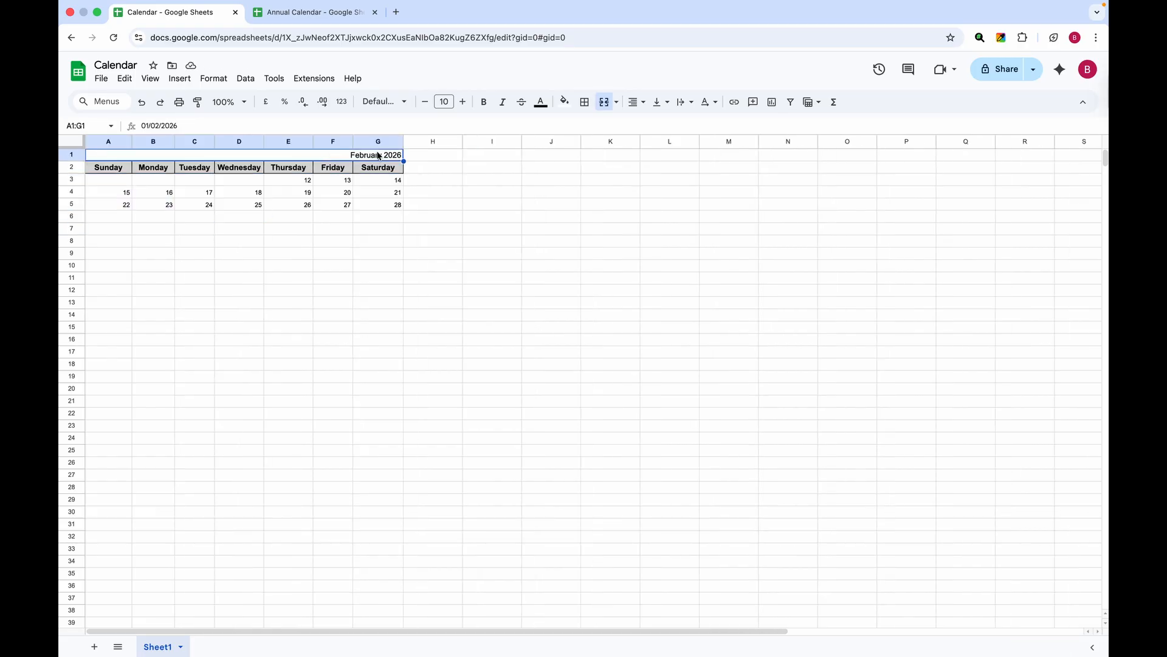
pyautogui.click(464, 102)
pyautogui.click(465, 103)
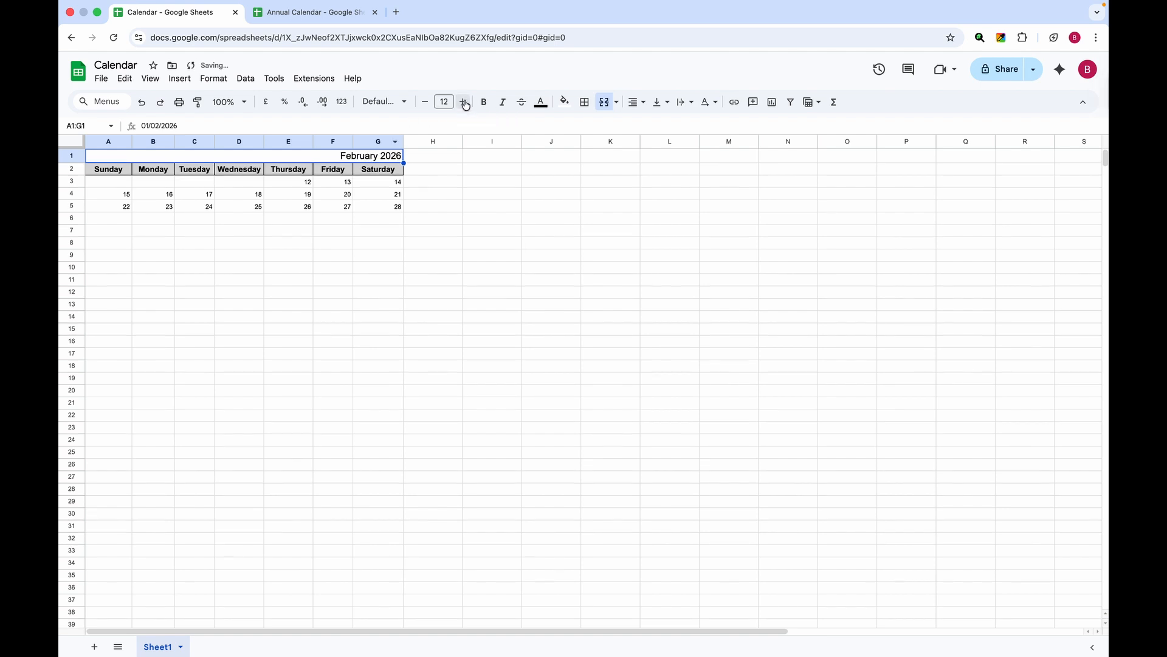
pyautogui.click(463, 102)
pyautogui.click(463, 102)
pyautogui.click(464, 102)
pyautogui.click(464, 102)
pyautogui.click(464, 102)
pyautogui.click(464, 102)
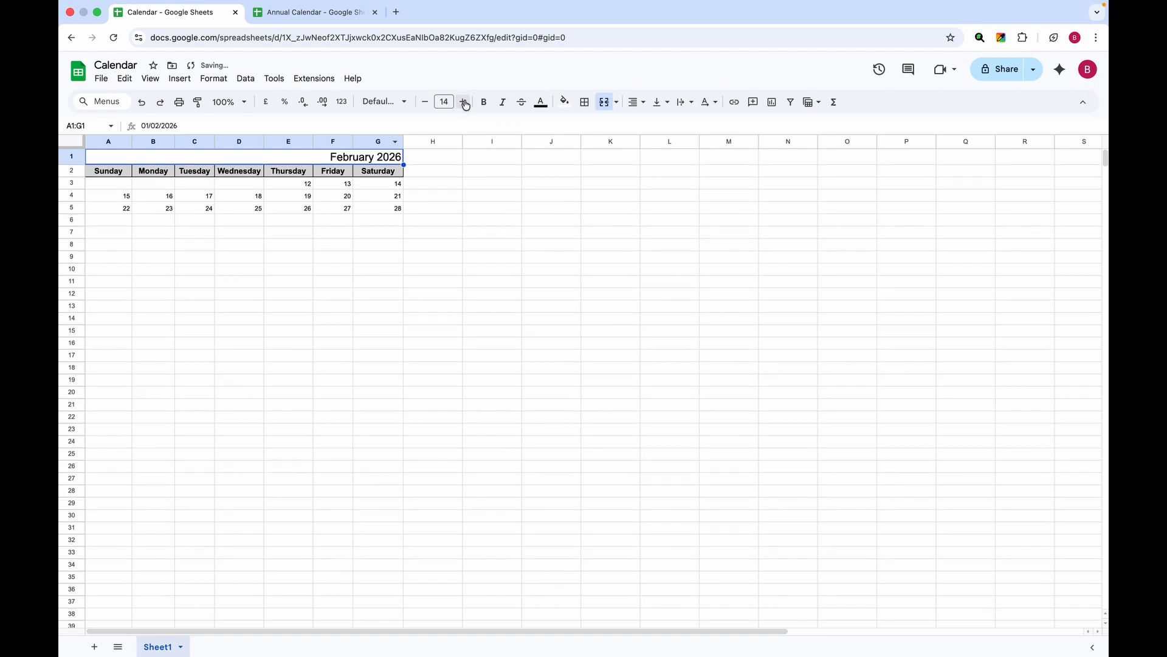
pyautogui.click(464, 102)
pyautogui.click(464, 102)
pyautogui.click(540, 103)
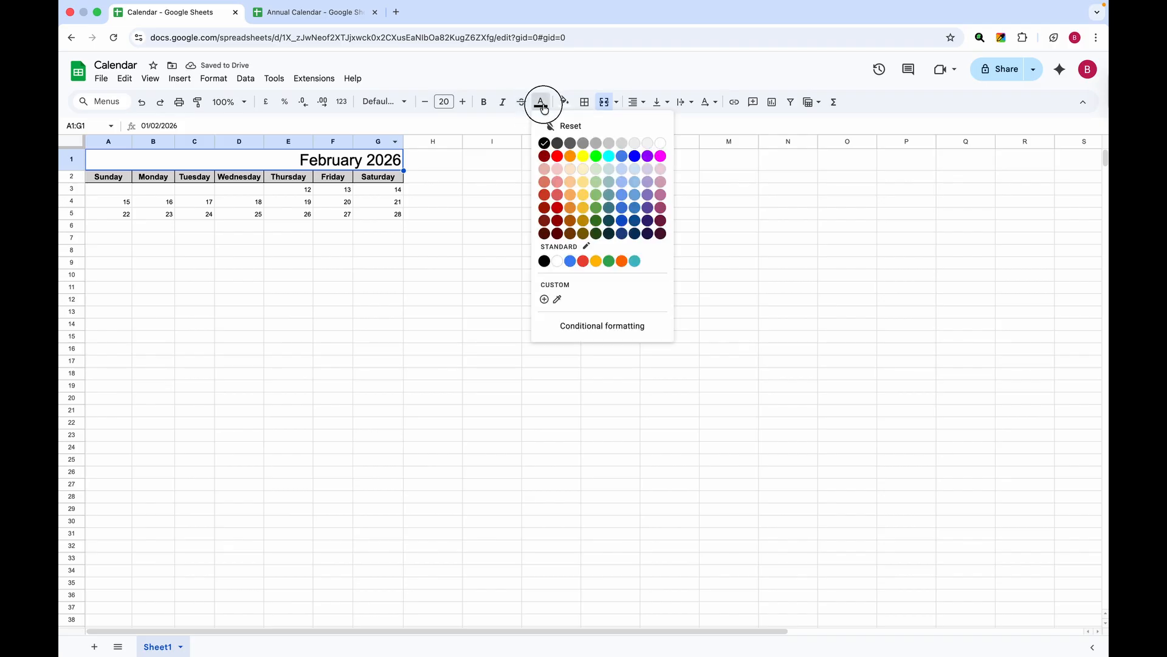
# - Try light green and blue fills on the date cells A3:G5, settling on a light orange fill
pyautogui.click(110, 193)
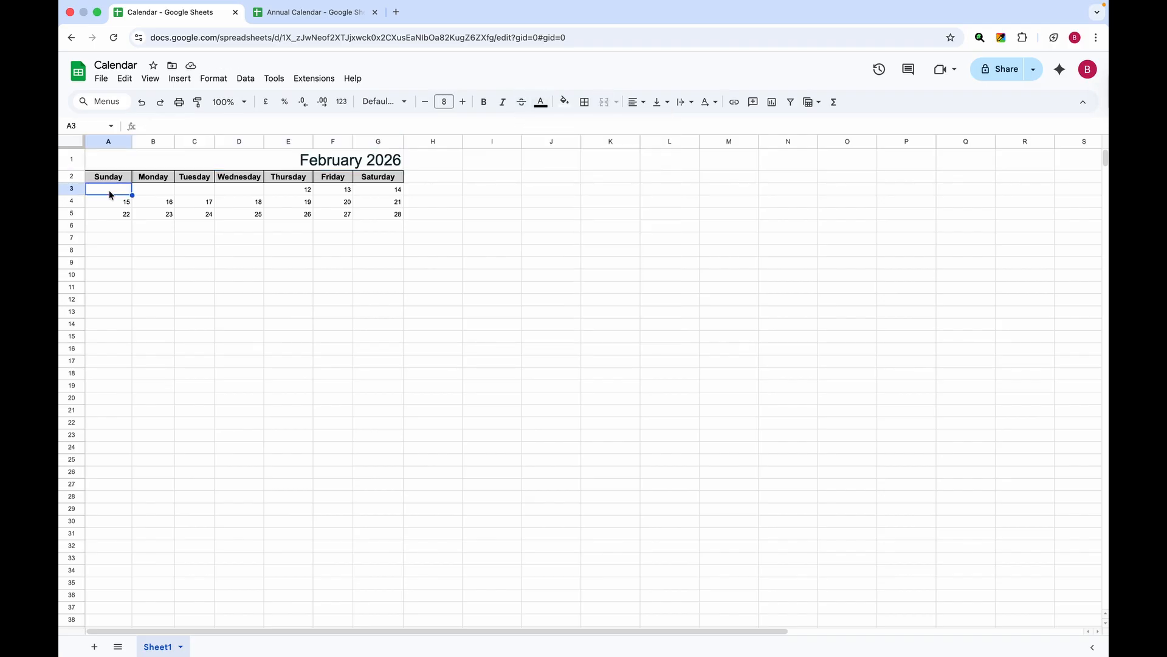
pyautogui.moveTo(109, 193); pyautogui.dragTo(370, 217)
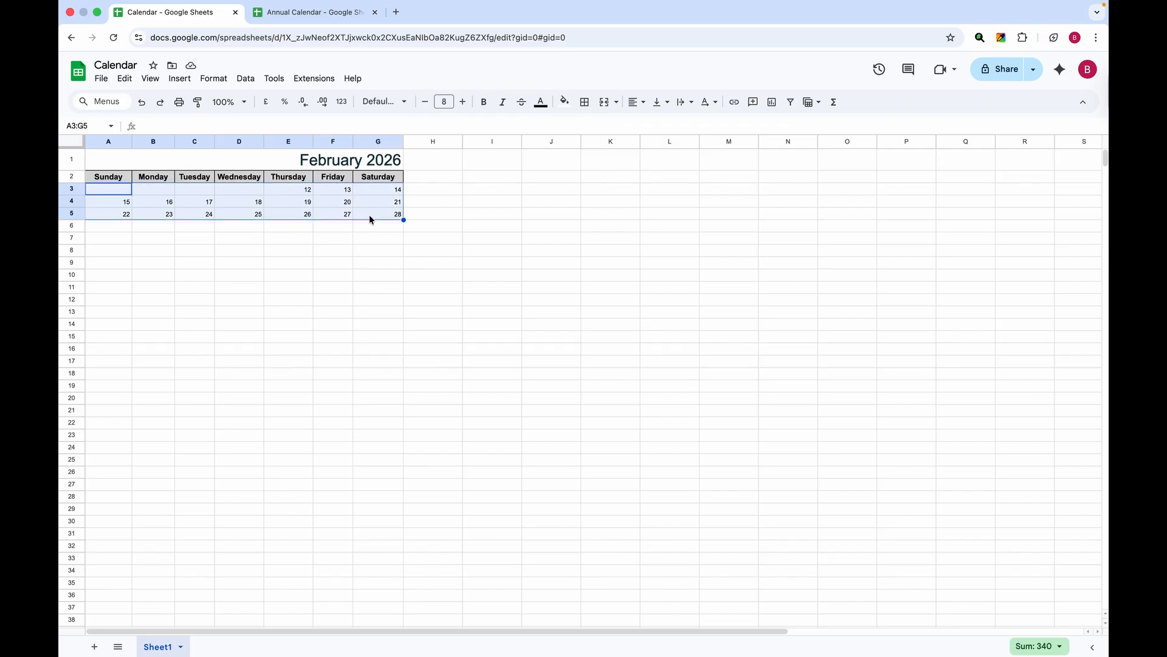
pyautogui.click(564, 101)
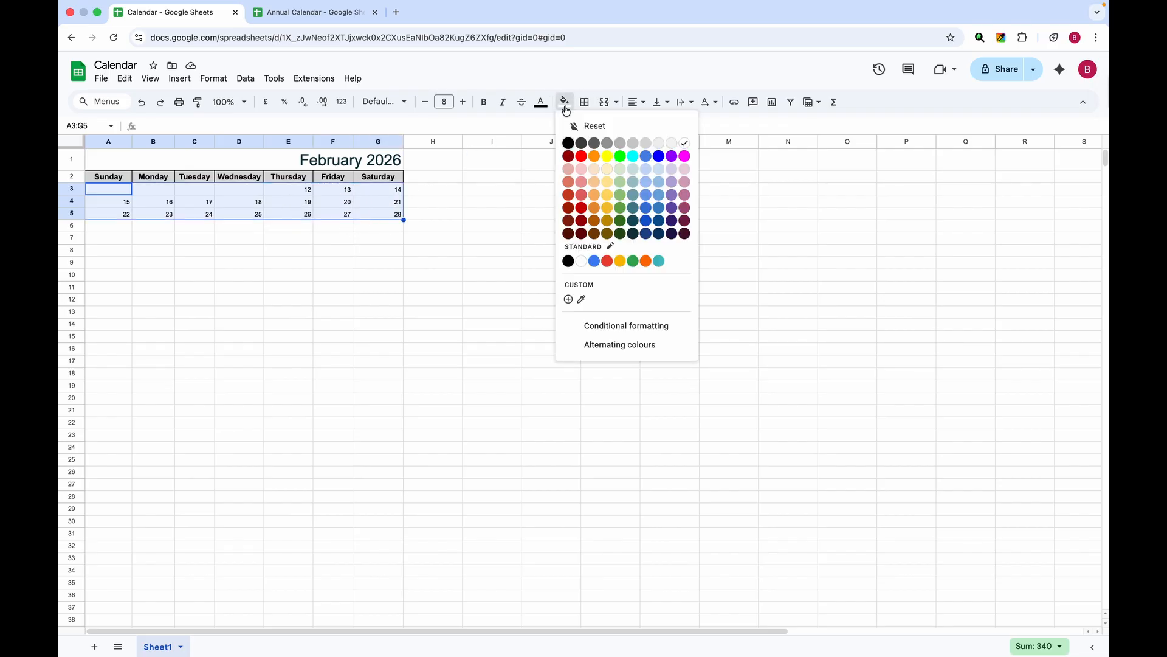
pyautogui.click(620, 169)
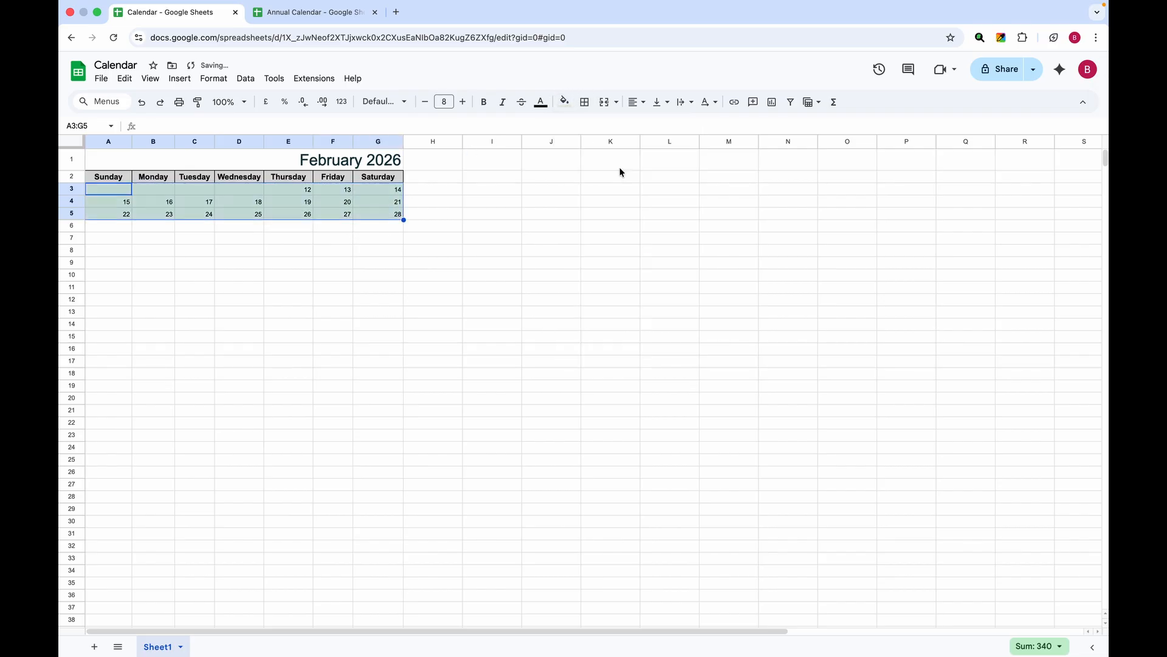
pyautogui.click(566, 102)
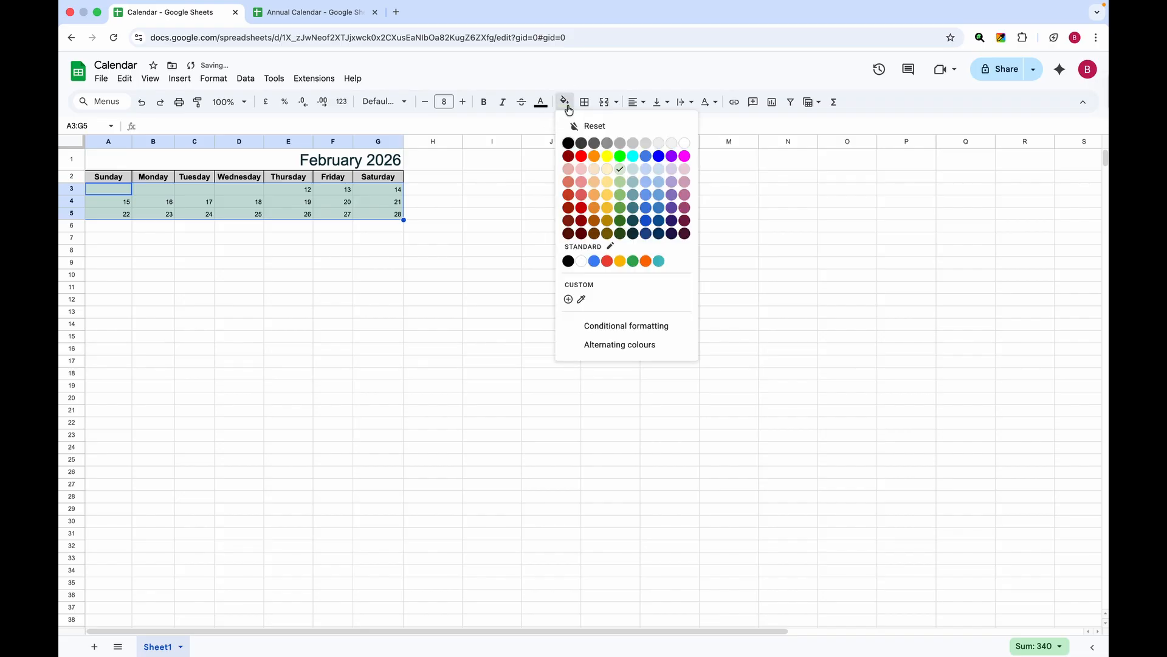
pyautogui.click(655, 168)
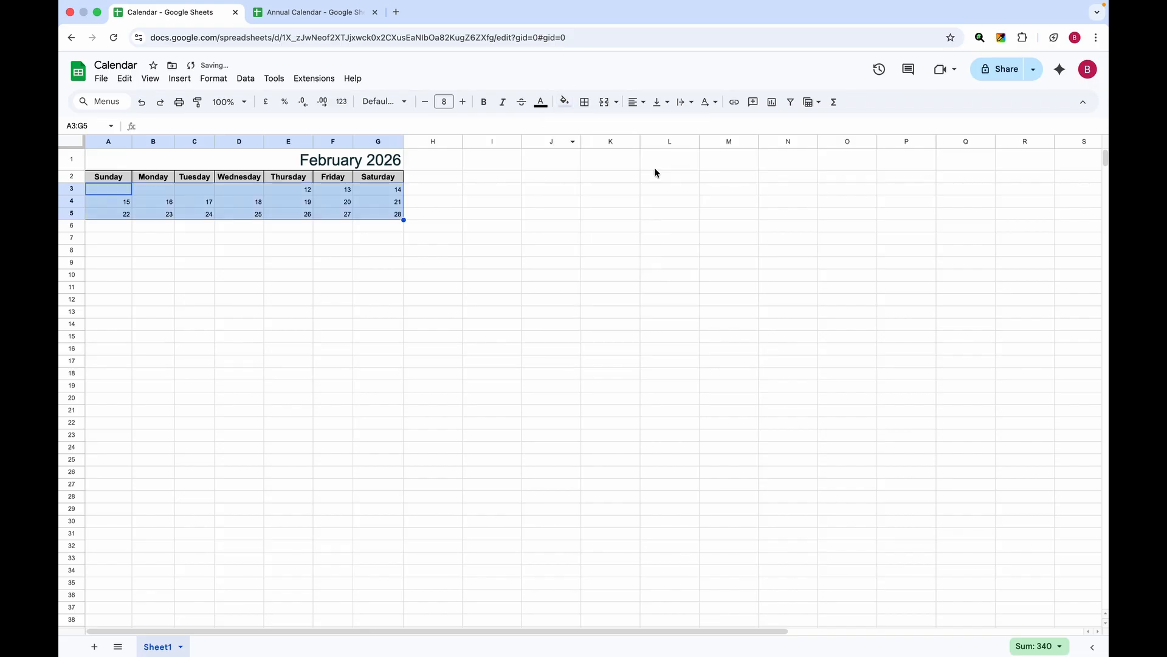
pyautogui.click(567, 110)
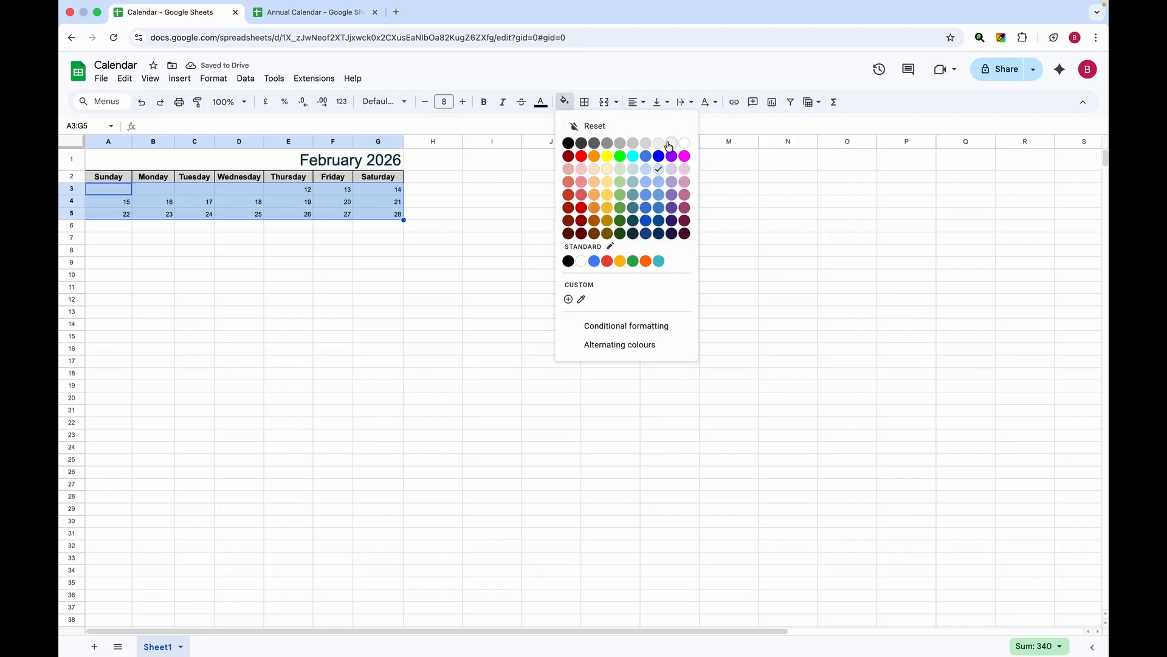
pyautogui.click(660, 195)
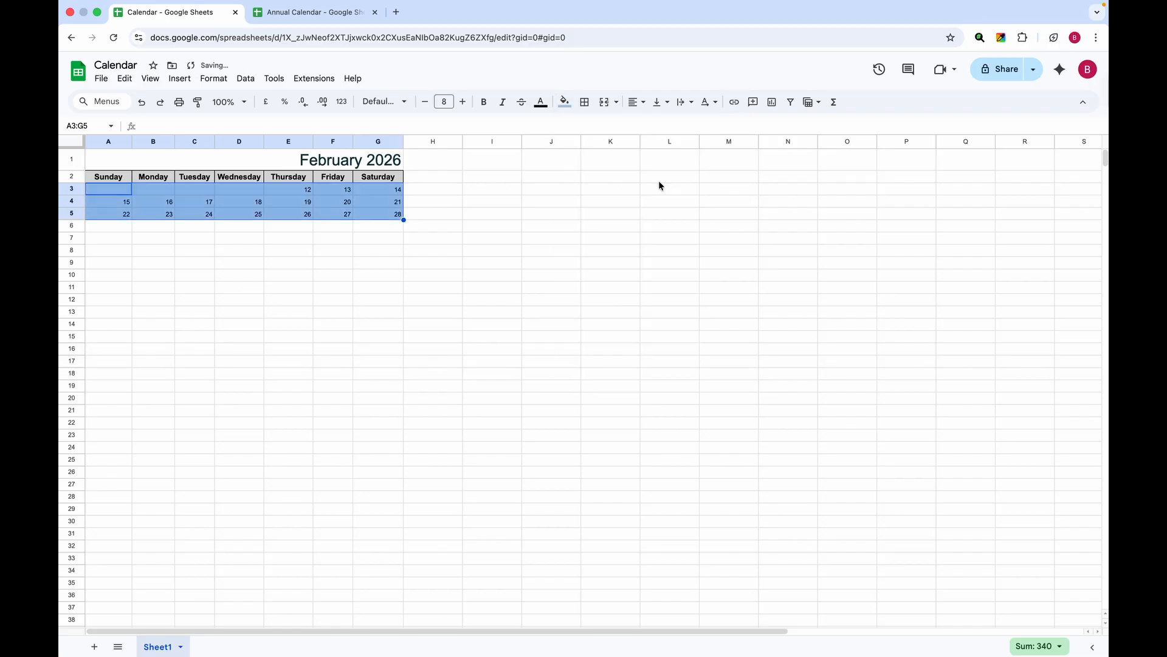
pyautogui.click(564, 101)
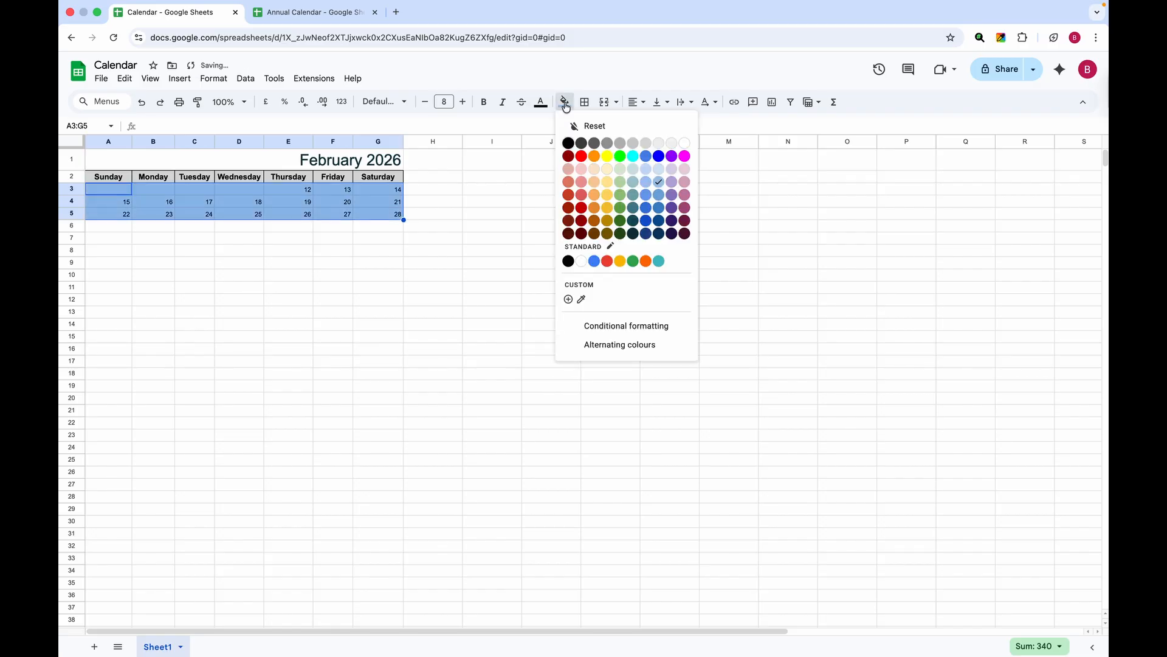
pyautogui.click(597, 183)
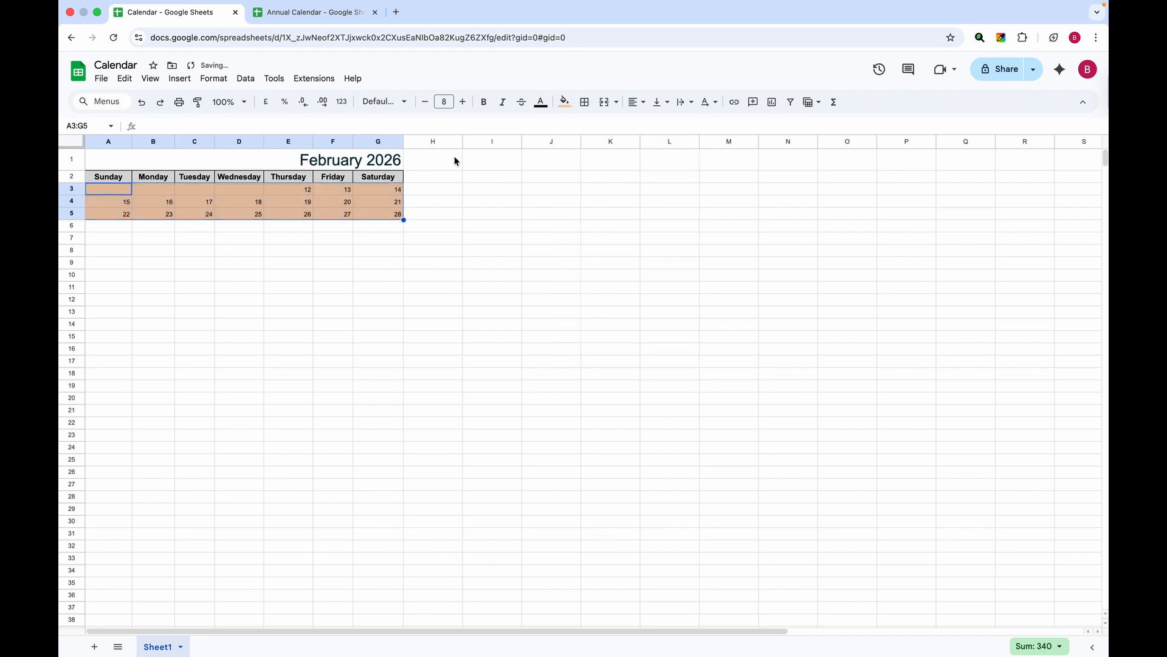
pyautogui.click(370, 188)
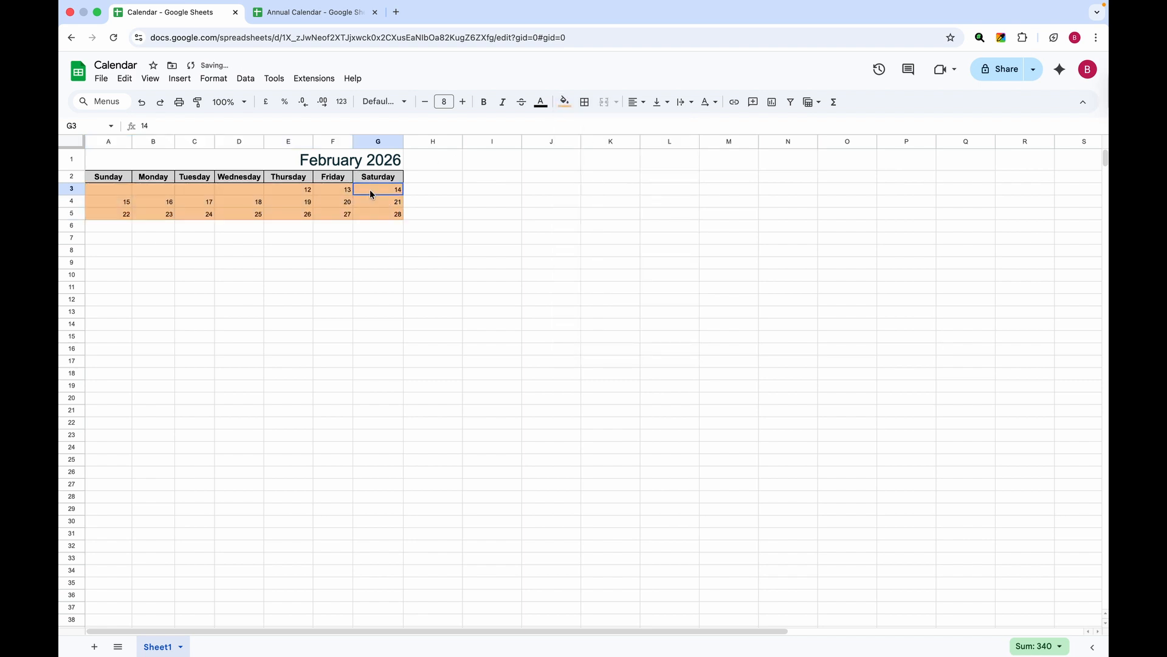
# - Fill the weekday headings A2:G2 with dark orange and set their text colour to white
pyautogui.click(111, 177)
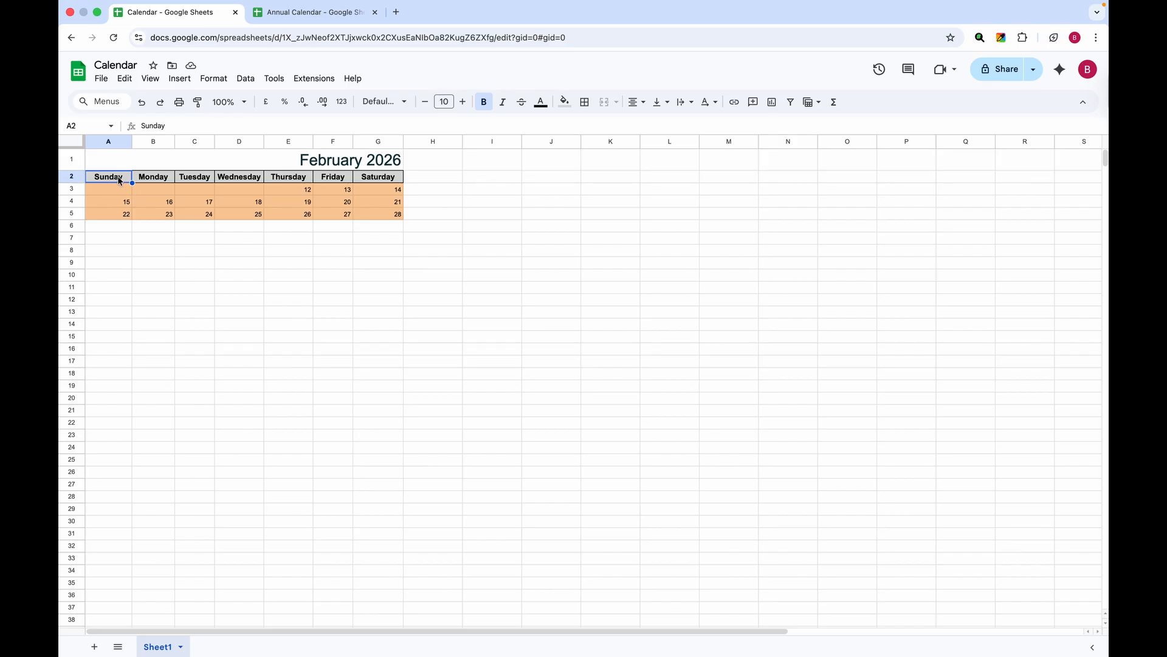
pyautogui.moveTo(110, 177); pyautogui.dragTo(186, 180)
pyautogui.click(386, 181)
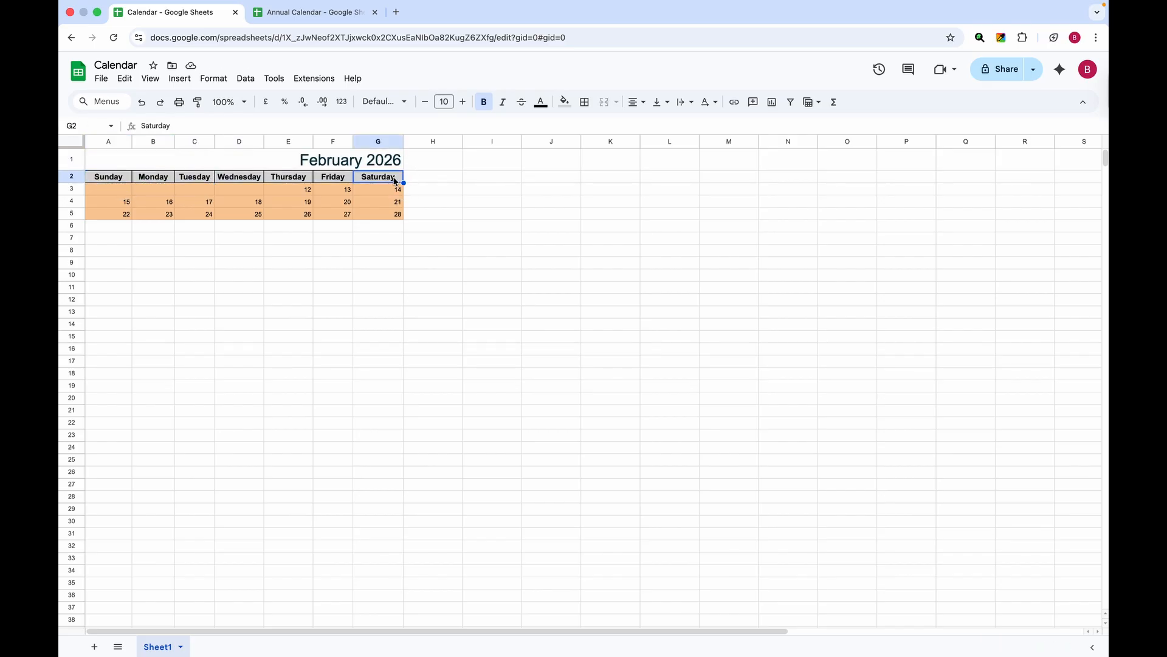
pyautogui.moveTo(387, 181); pyautogui.dragTo(108, 179)
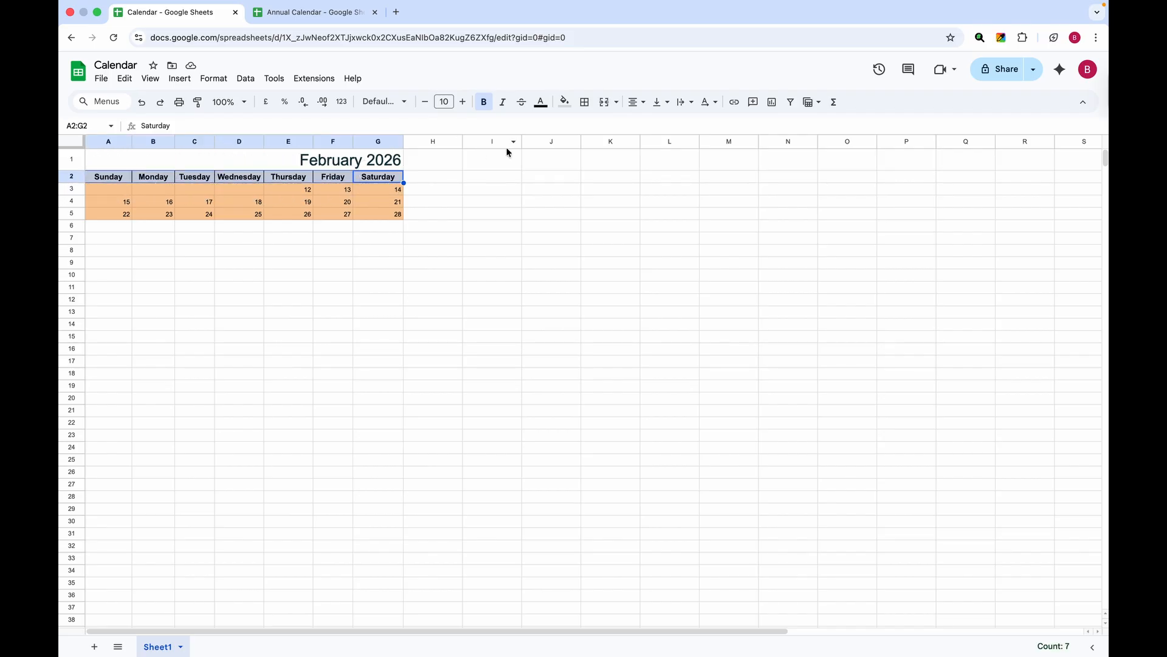
pyautogui.click(566, 102)
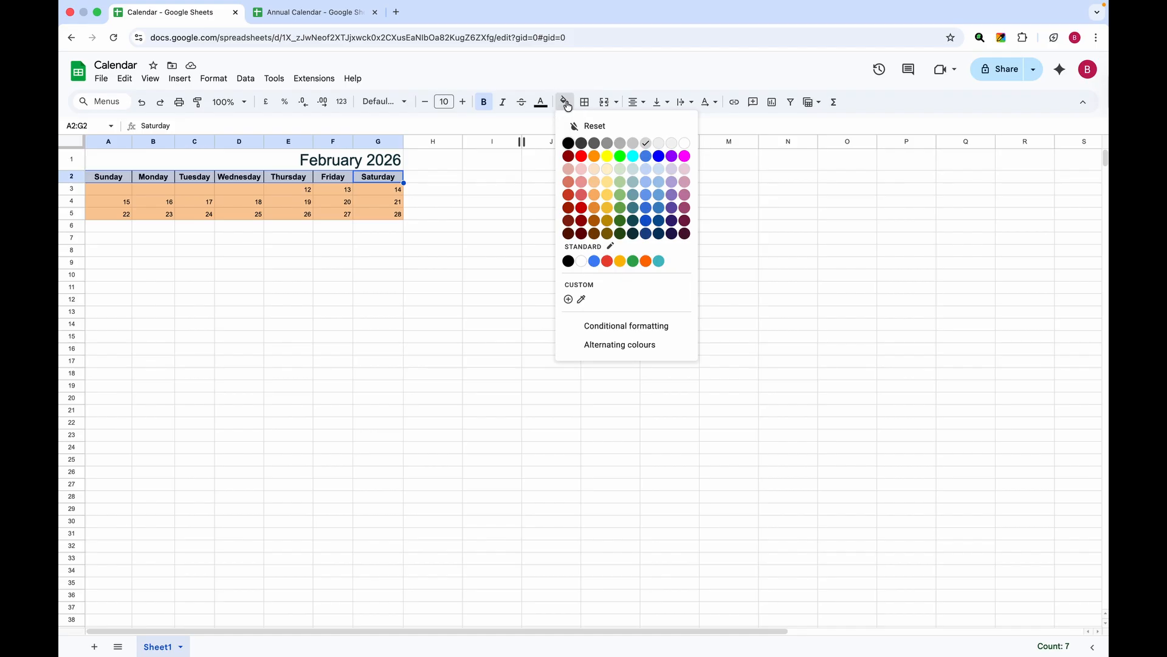
pyautogui.click(595, 221)
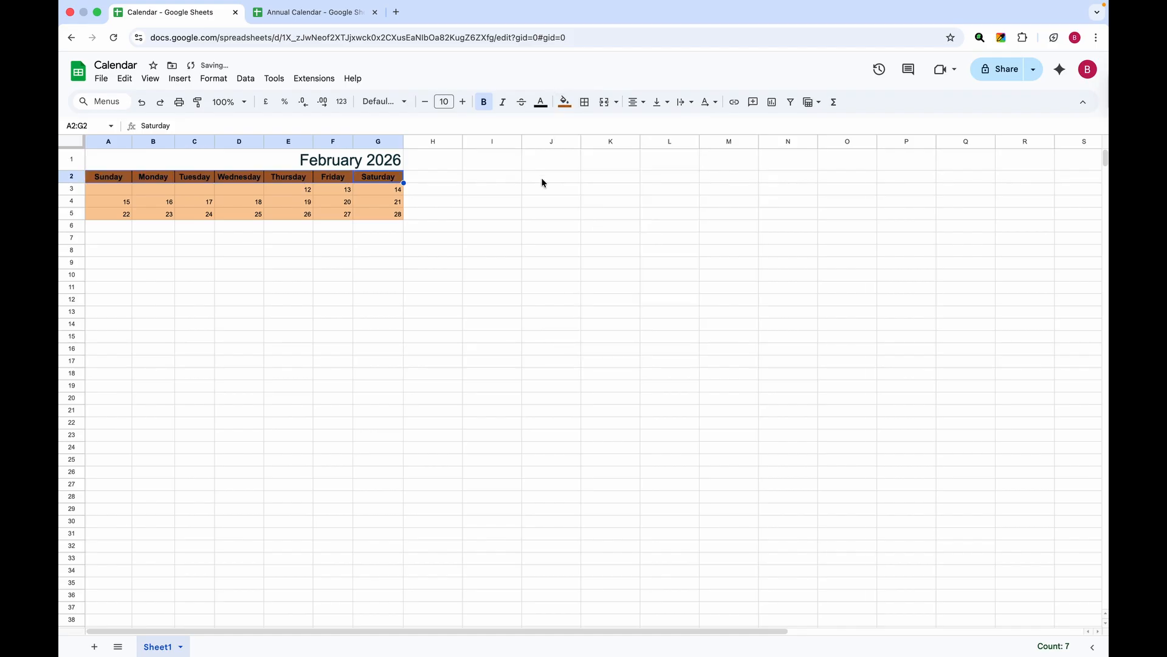
pyautogui.click(541, 103)
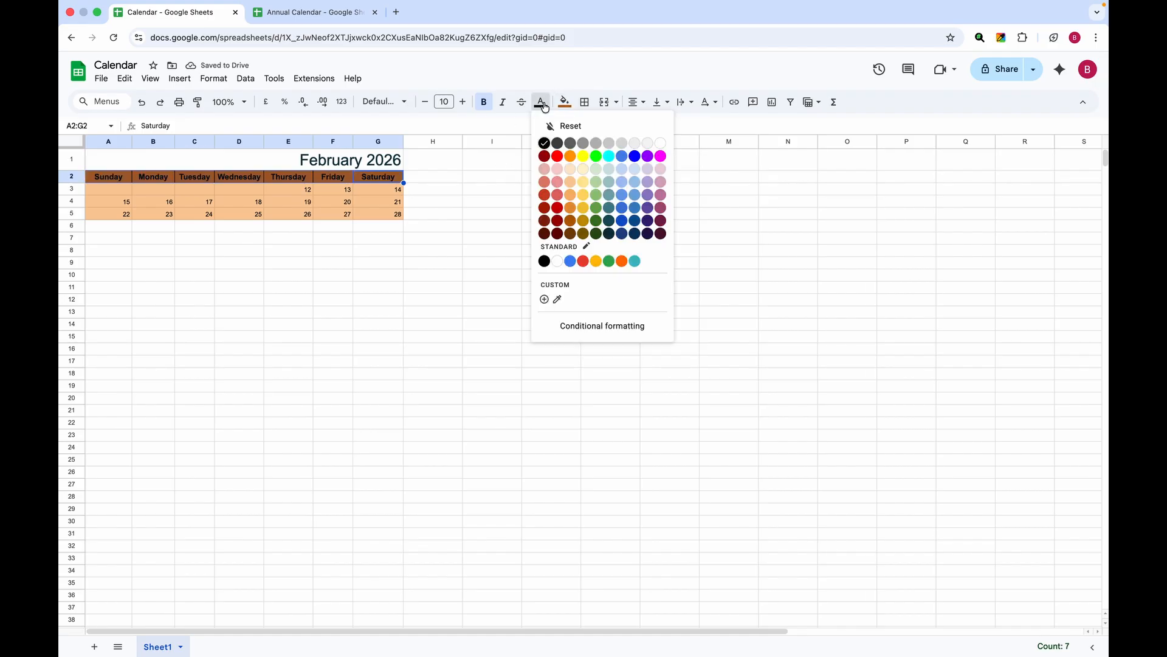
pyautogui.click(660, 145)
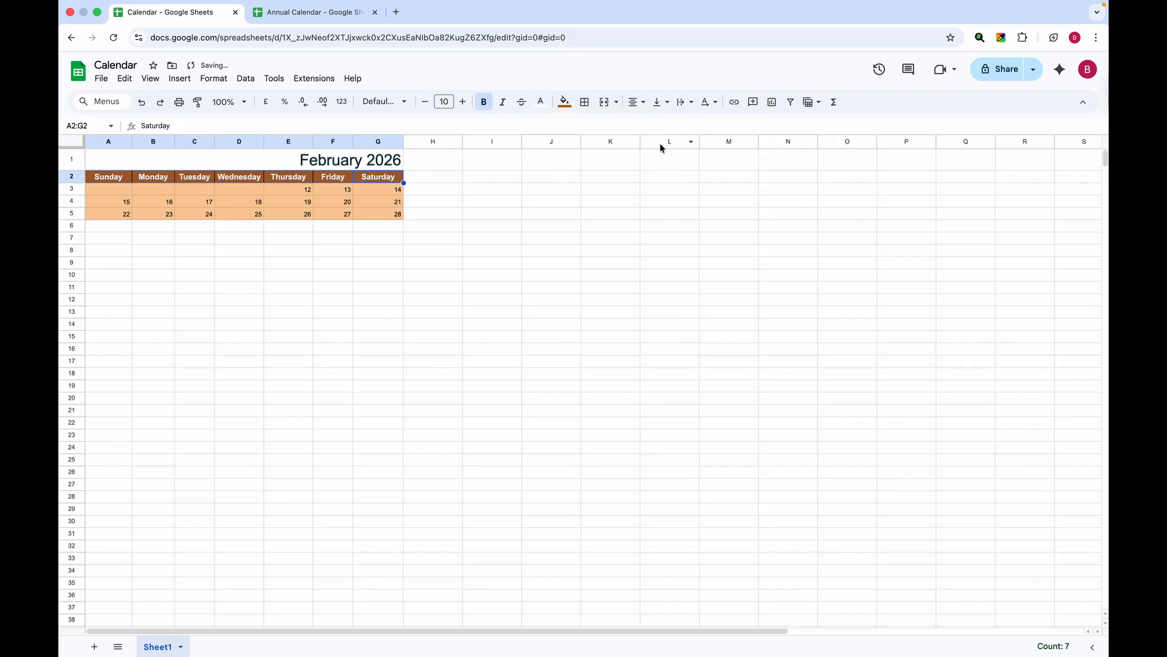
pyautogui.click(269, 253)
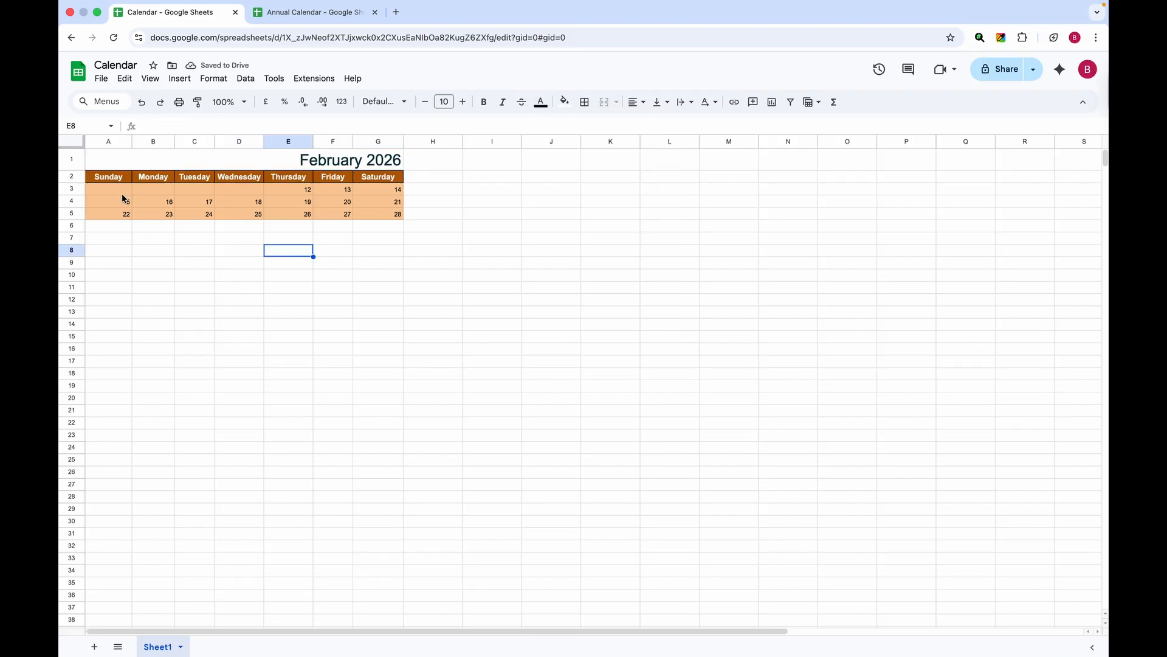
# - Rename Sheet1 as February
pyautogui.rightClick(157, 646)
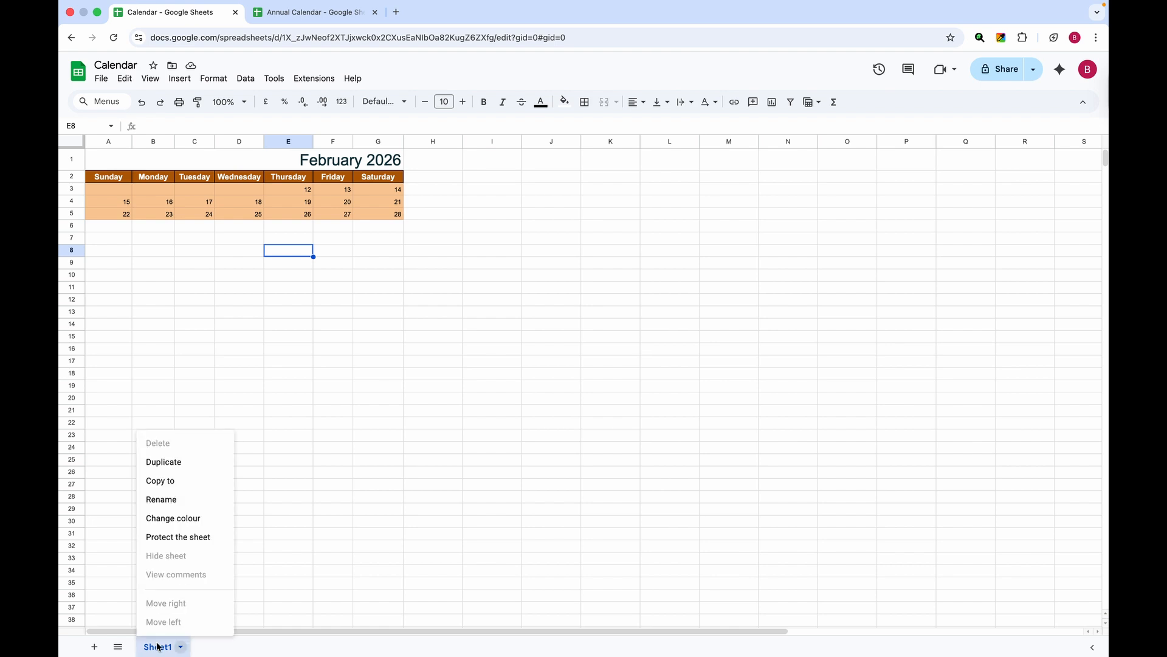
pyautogui.click(162, 499)
pyautogui.write('F')
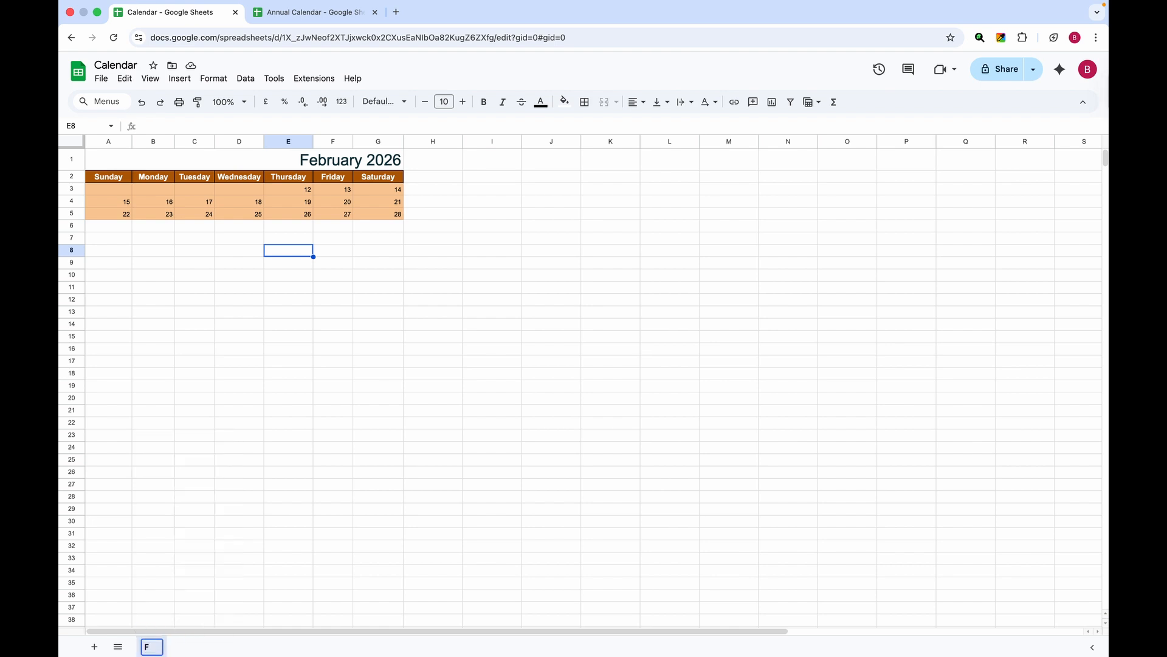
pyautogui.write('ebruary')
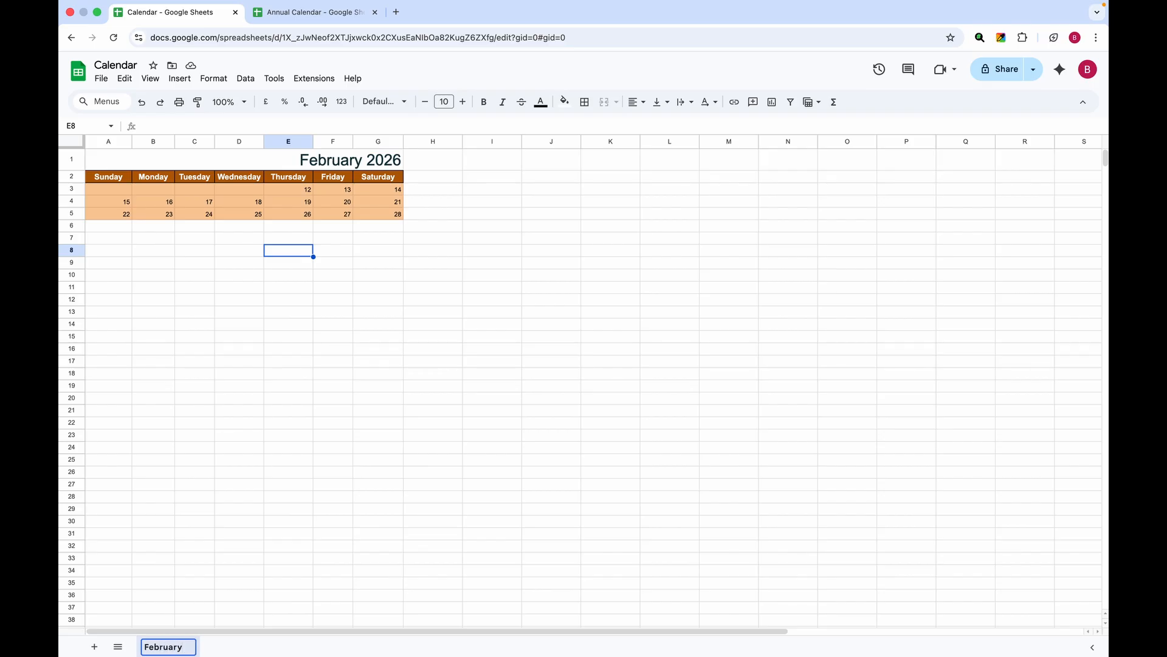
pyautogui.press('Return')
# - Duplicate the February sheet and rename the copy as March
pyautogui.rightClick(178, 650)
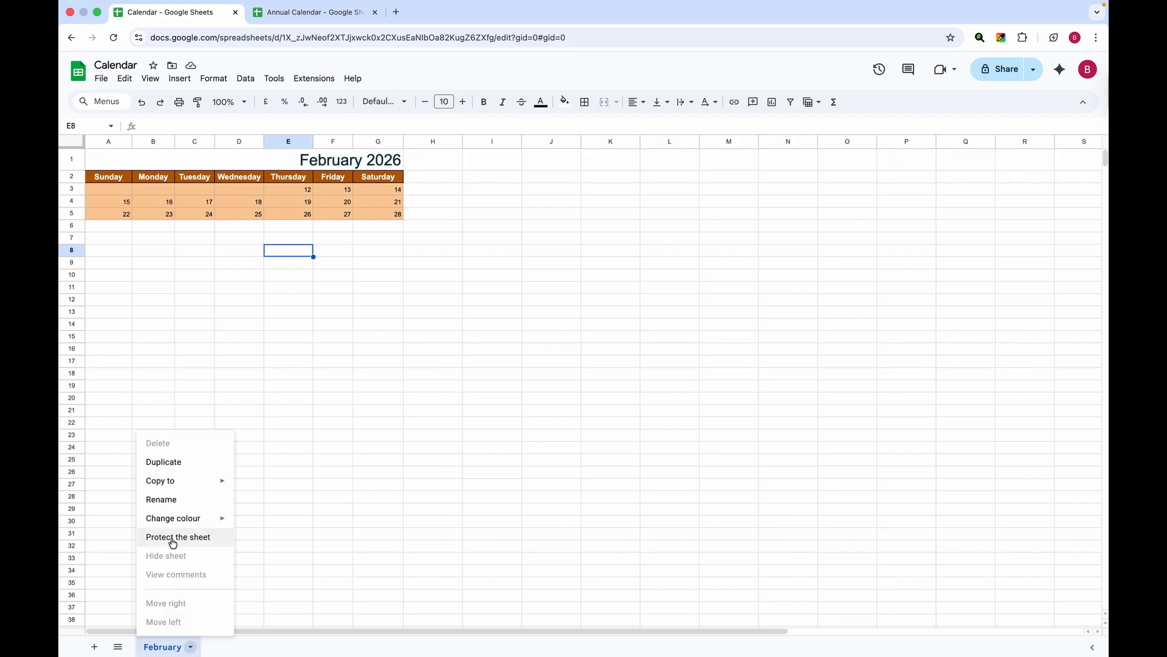
pyautogui.click(171, 464)
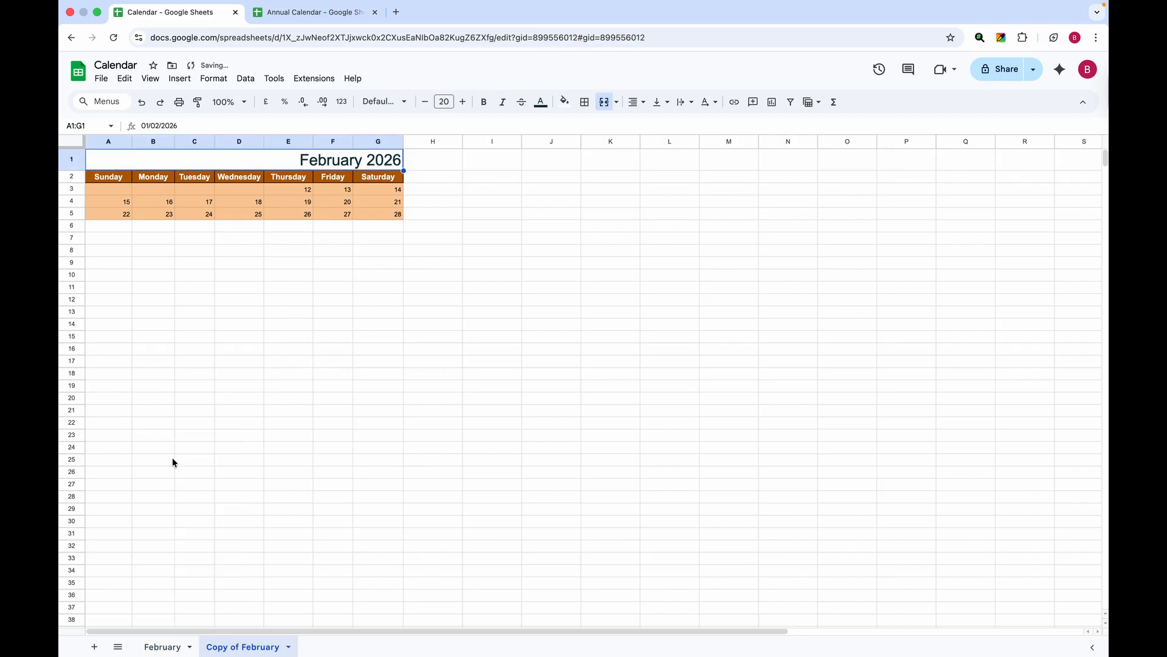
pyautogui.rightClick(238, 648)
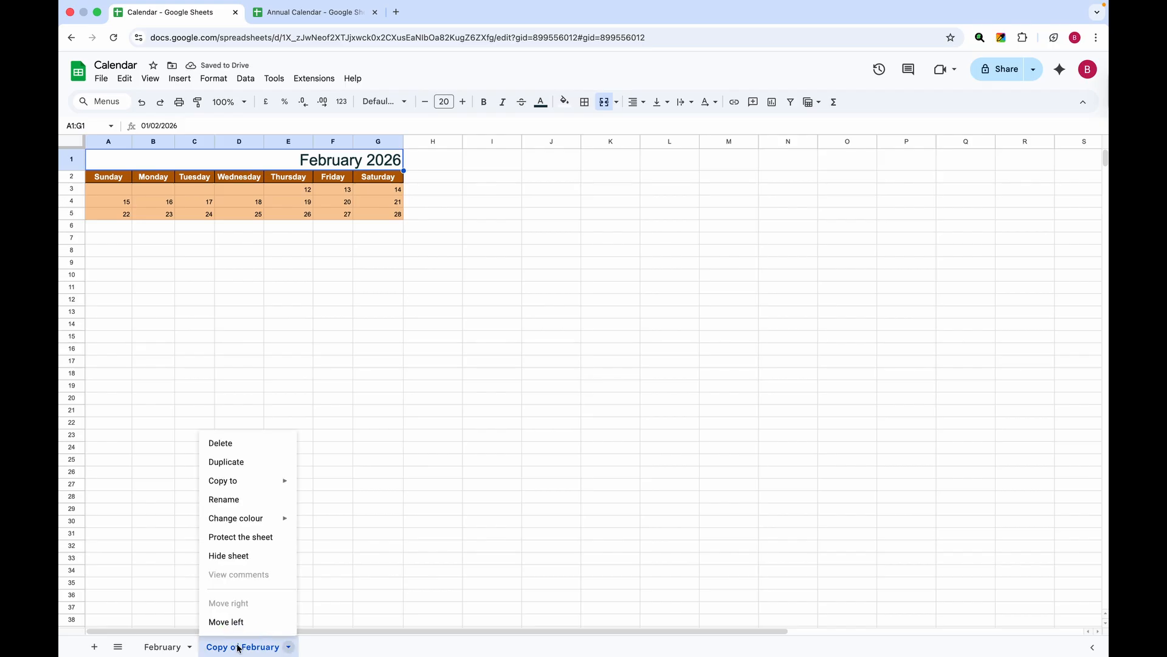
pyautogui.click(224, 499)
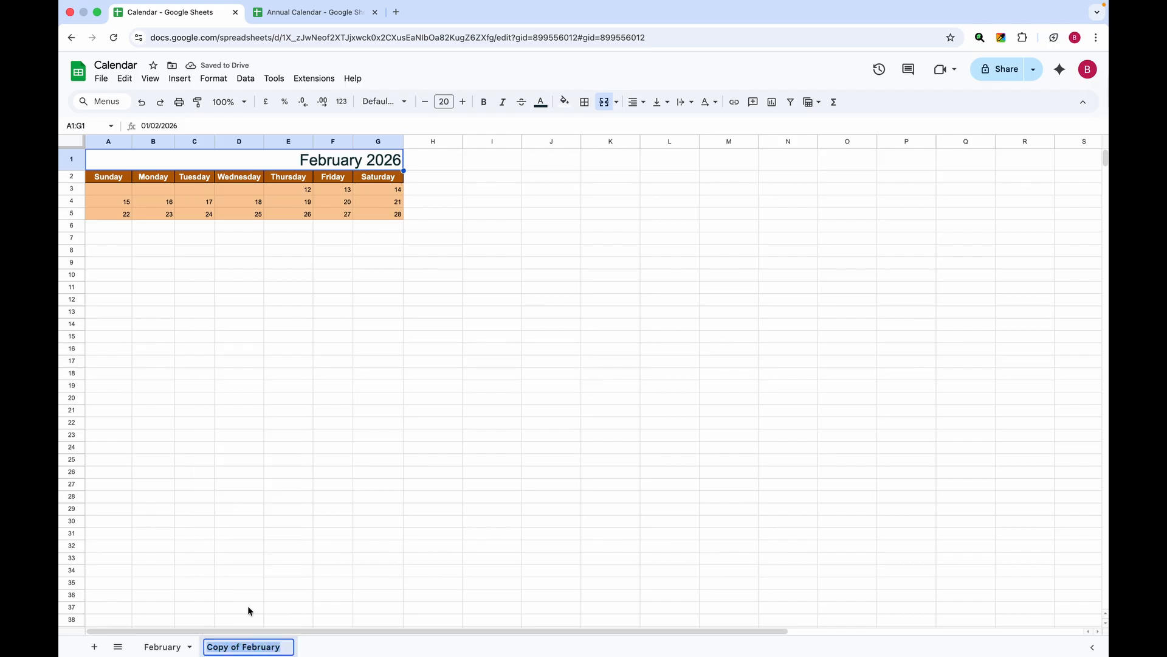
pyautogui.write('March')
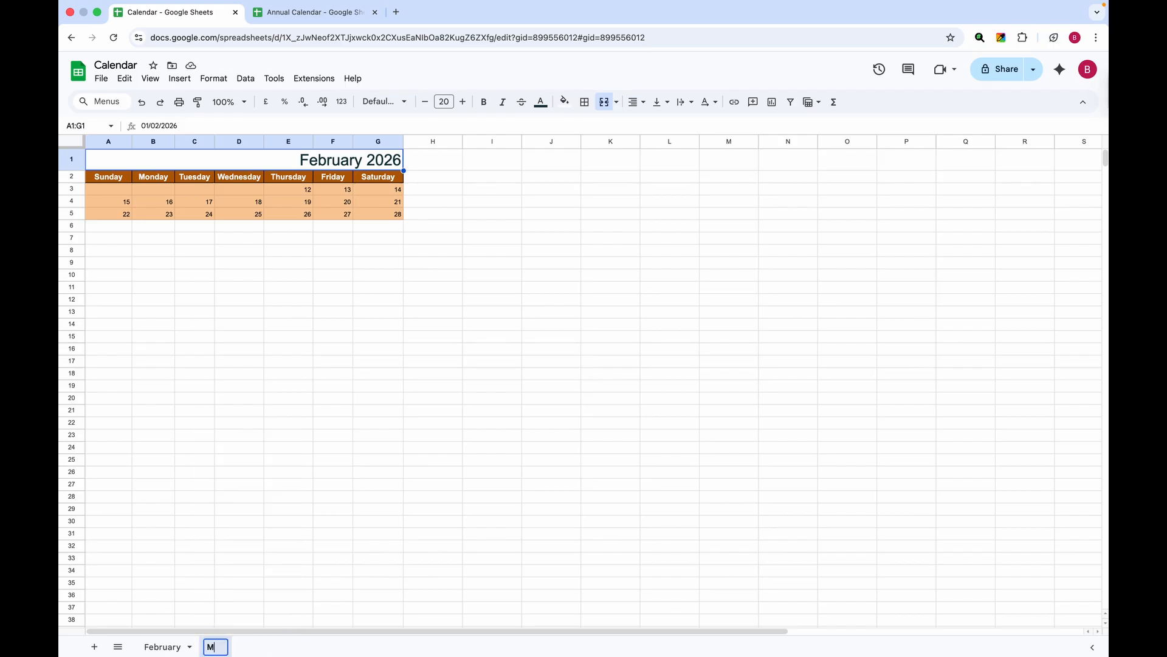
pyautogui.press('Return')
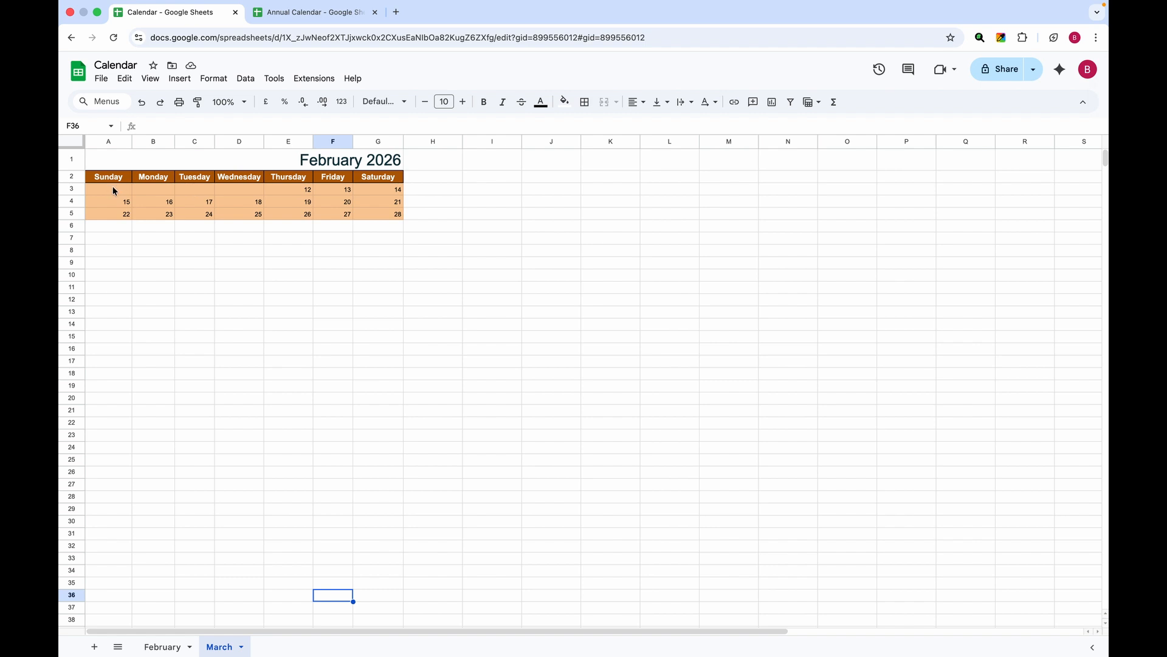
# - Return to the February sheet and undo the Task text added to the Thursday date cell E3
pyautogui.click(162, 647)
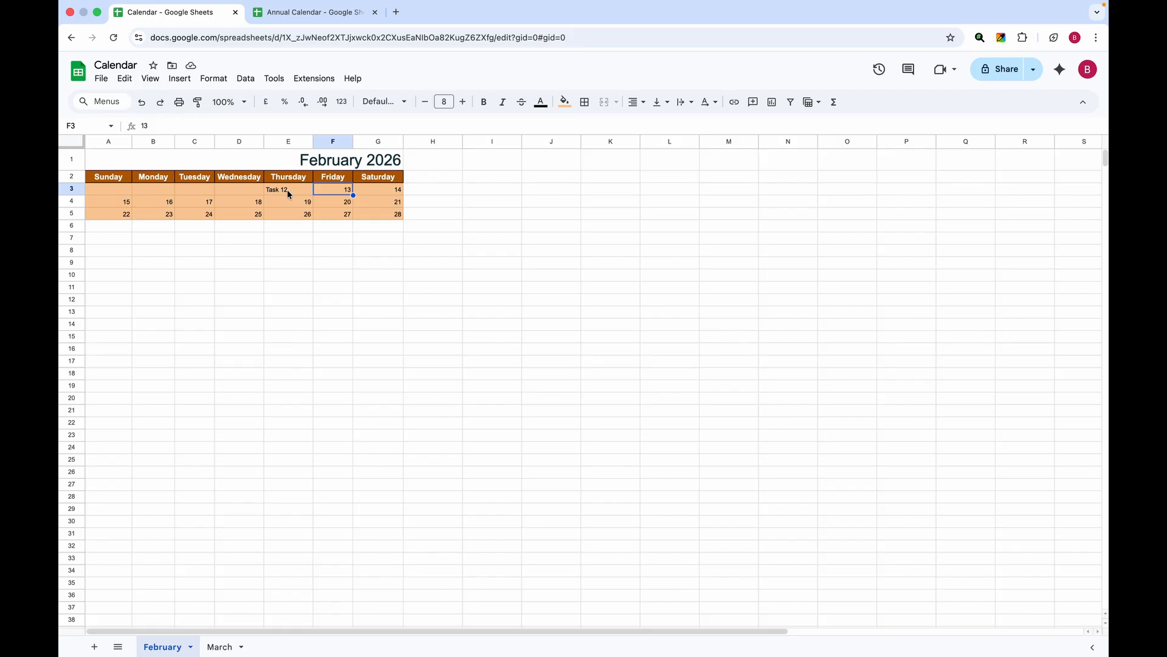
pyautogui.hotkey('ctrl', 'z')
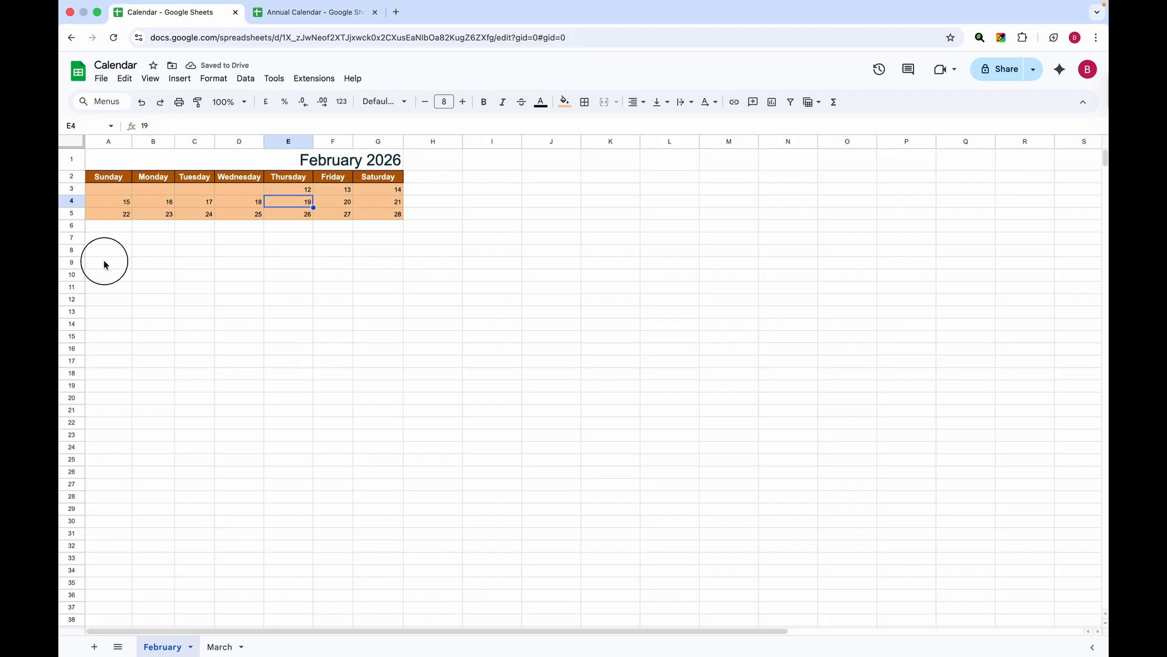
pyautogui.click(105, 263)
pyautogui.click(155, 311)
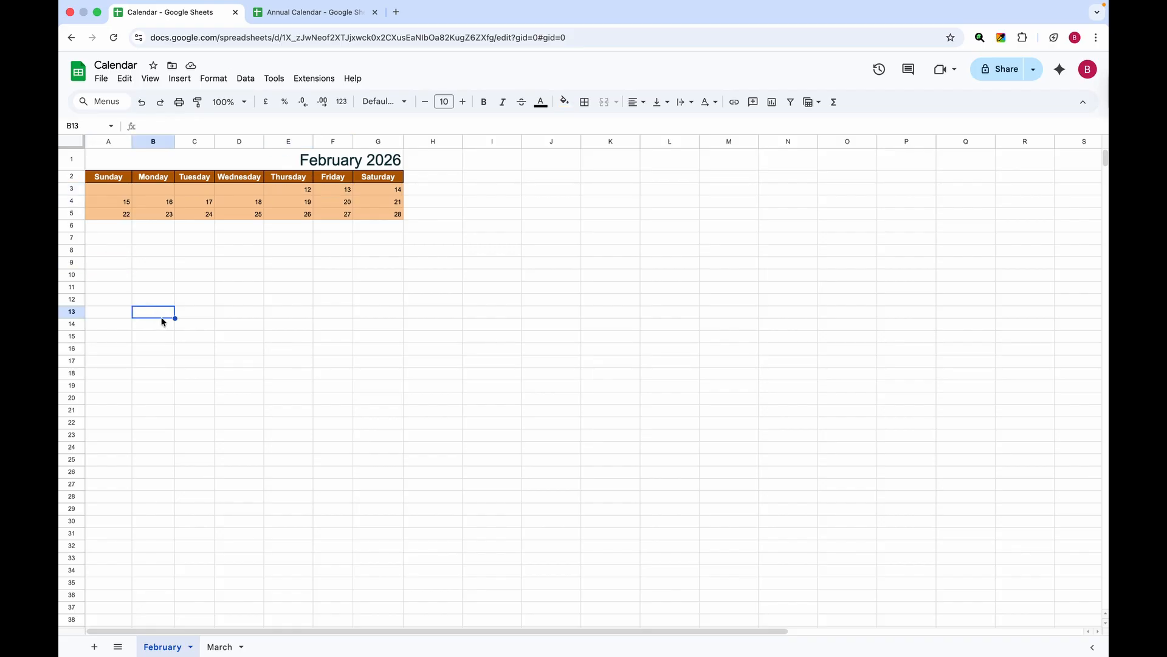
# - Merge all cells in A9:G26 below the calendar and enter NOTES in the merged block
pyautogui.click(112, 264)
pyautogui.moveTo(112, 263); pyautogui.dragTo(379, 474)
pyautogui.click(617, 103)
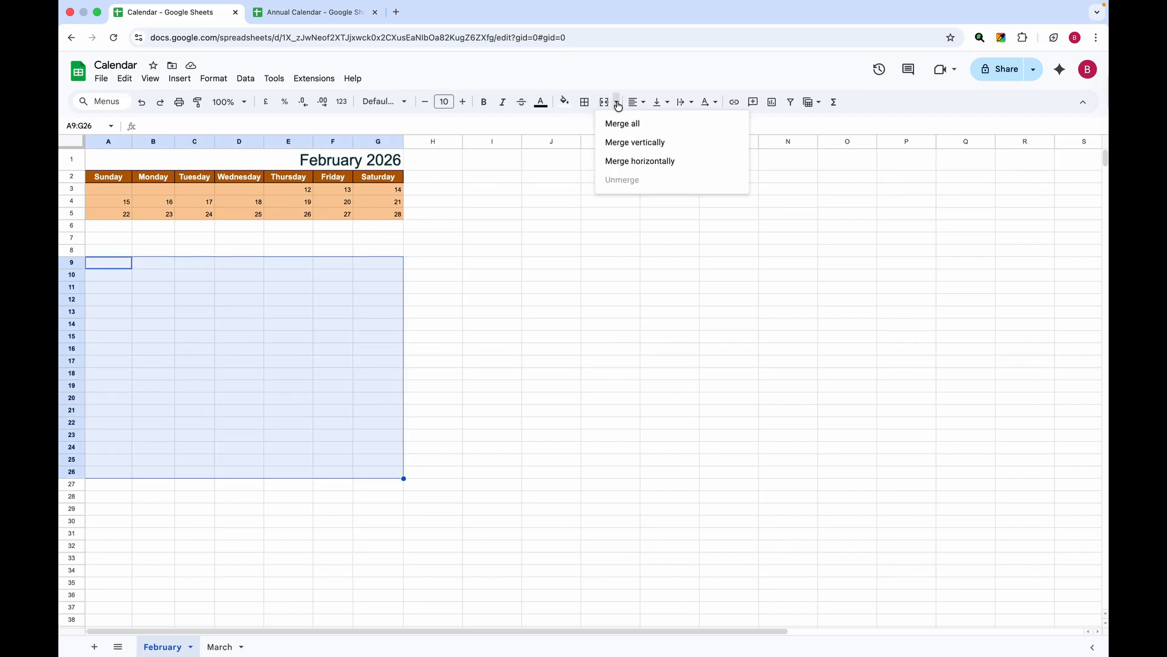
pyautogui.click(621, 124)
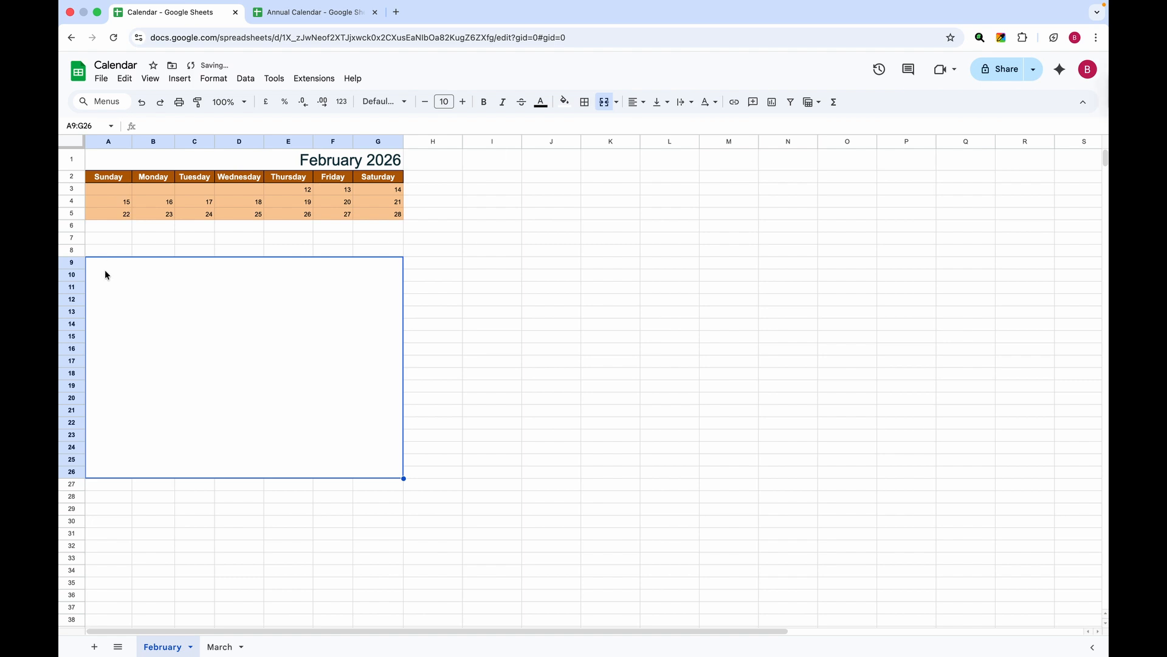
pyautogui.write('NOTES')
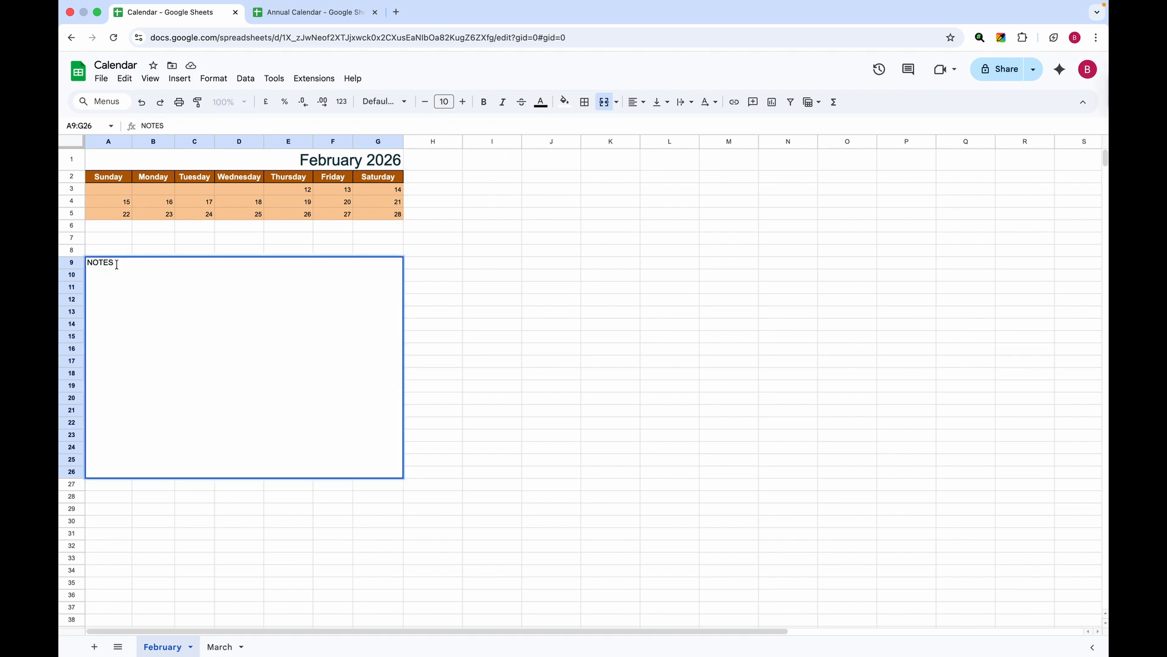
# - Align the NOTES text vertically to the top of the merged block A9:G26
pyautogui.doubleClick(116, 265)
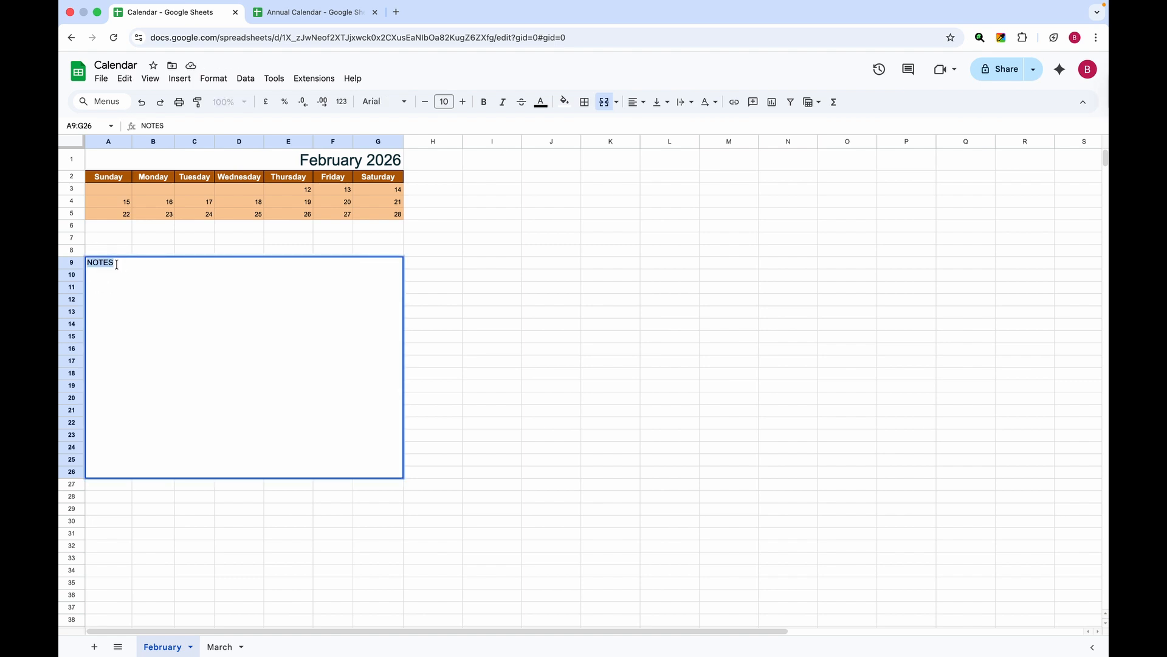
pyautogui.click(667, 105)
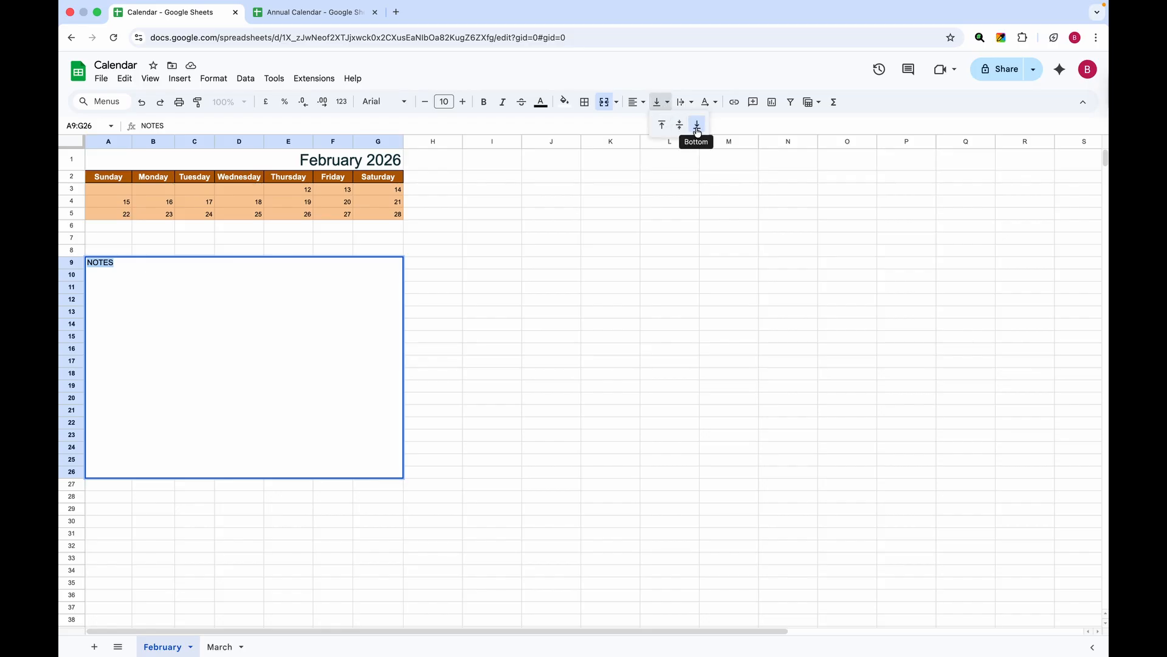
pyautogui.click(662, 124)
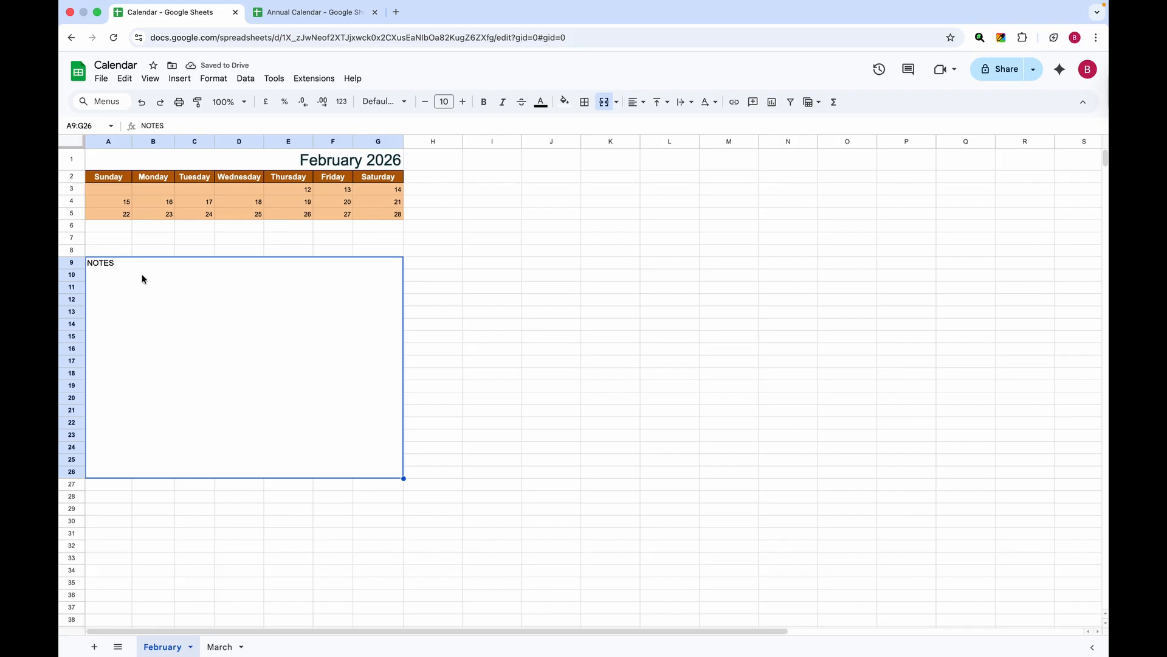
pyautogui.click(445, 323)
# - Try bottom vertical alignment for the NOTES text in the merged block A9:G26
pyautogui.click(170, 274)
pyautogui.click(662, 101)
pyautogui.click(696, 125)
pyautogui.click(465, 311)
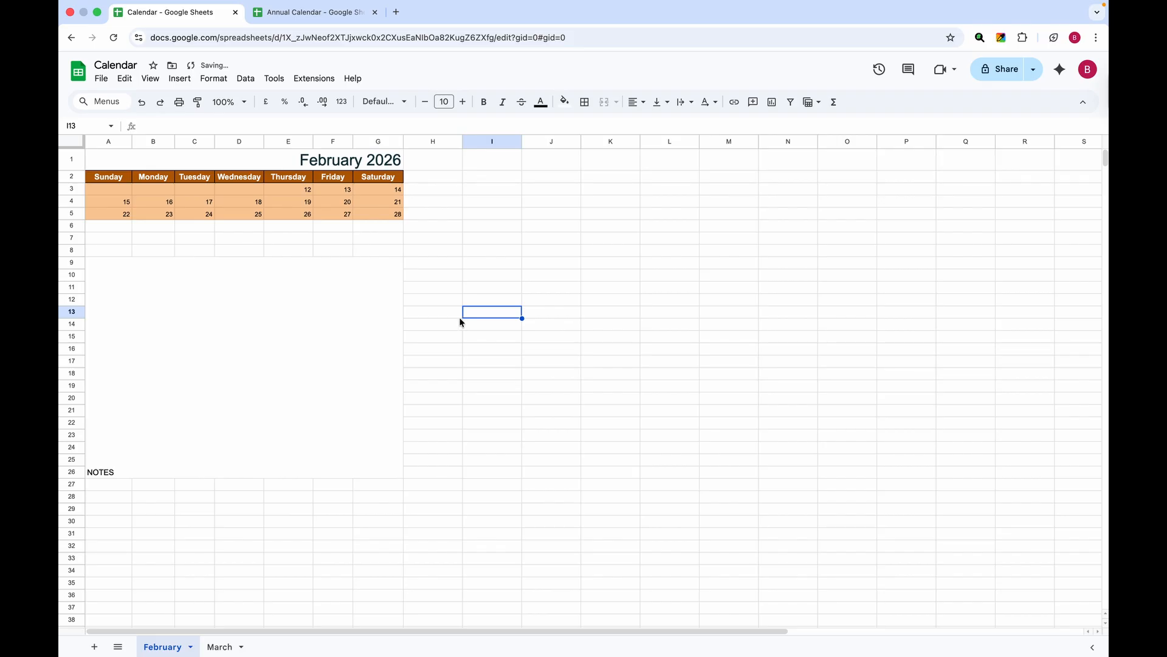
# - Set the NOTES text back to top vertical alignment and select the merged block A9:G26
pyautogui.click(116, 466)
pyautogui.doubleClick(117, 468)
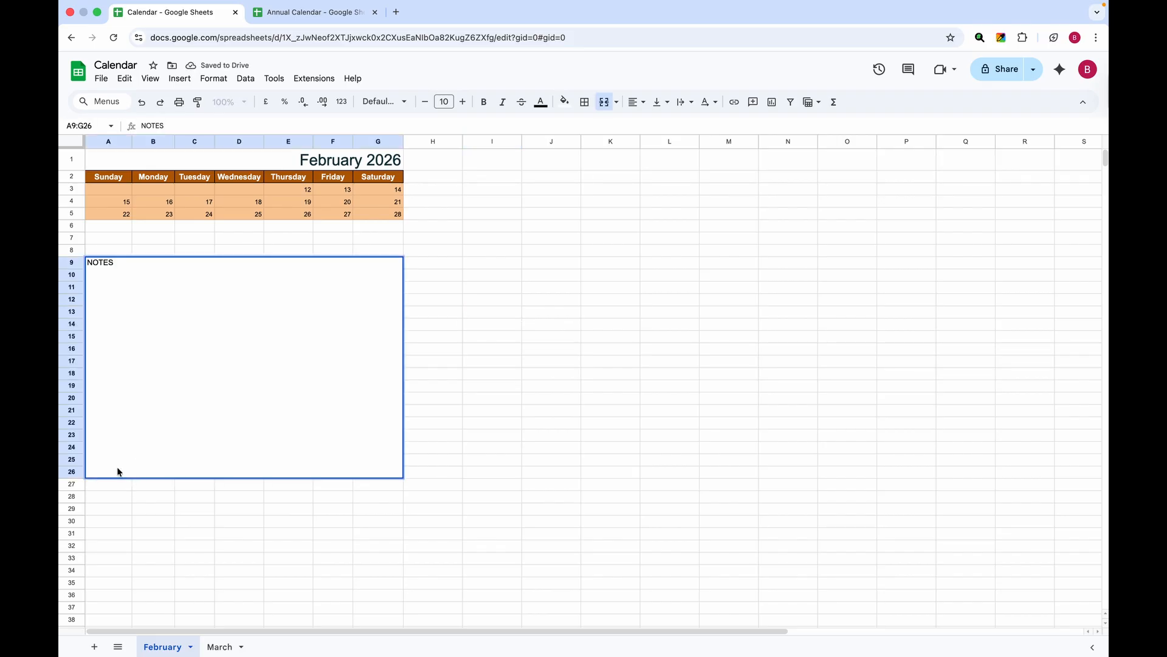
pyautogui.doubleClick(110, 262)
pyautogui.click(668, 104)
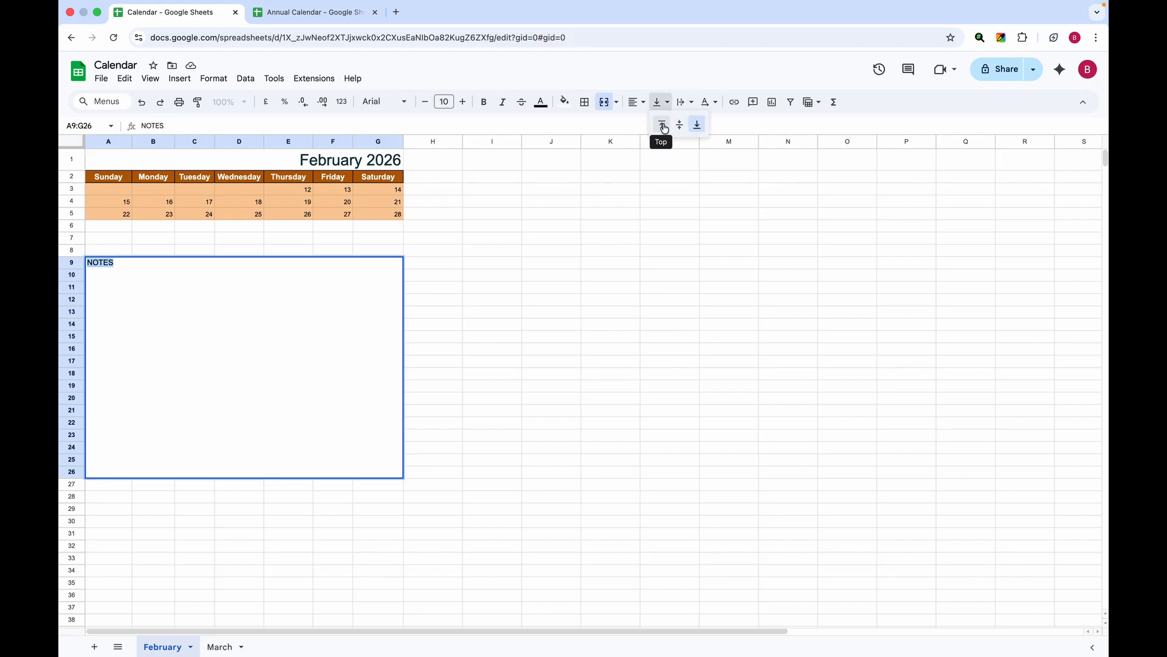
pyautogui.click(662, 124)
pyautogui.click(458, 300)
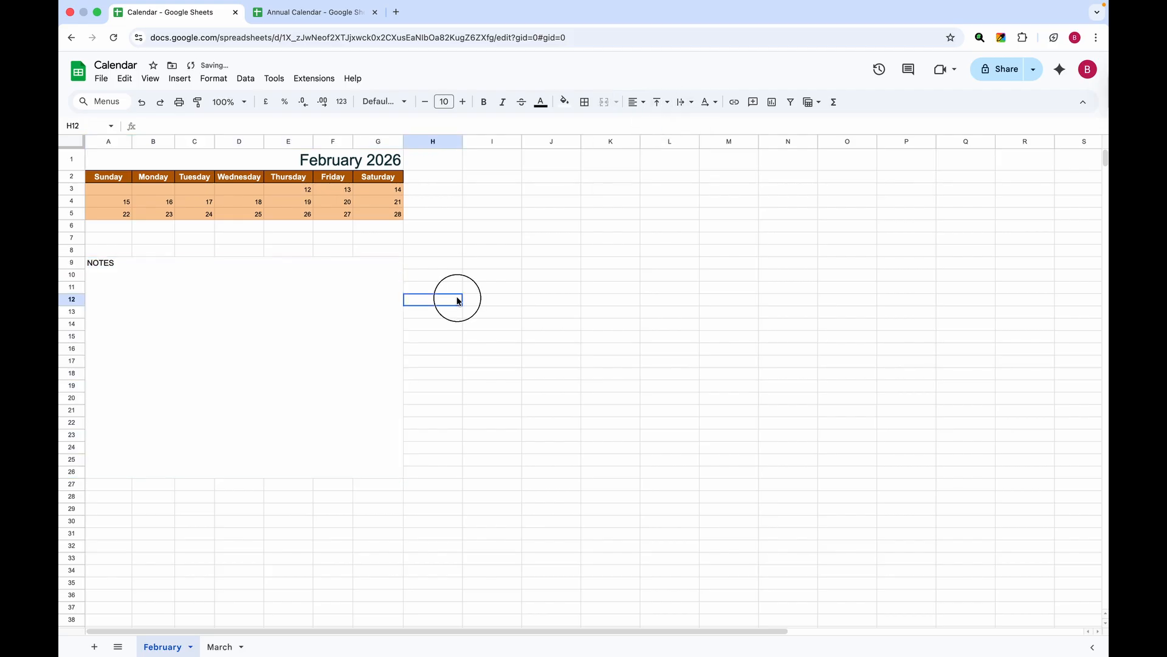
pyautogui.click(188, 356)
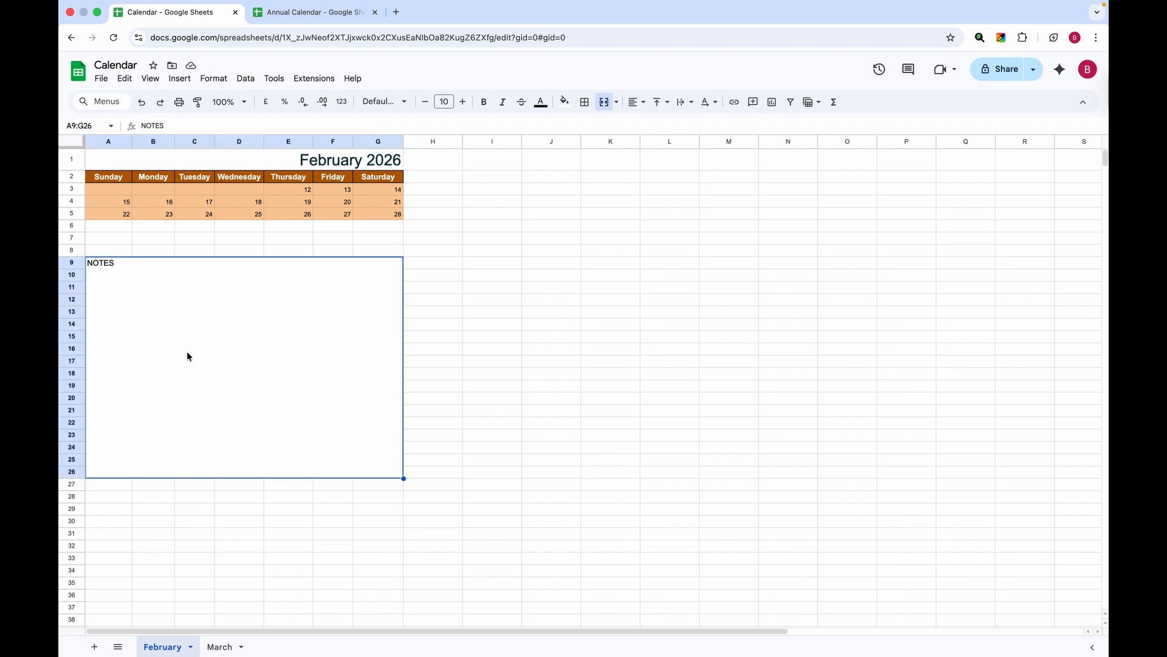